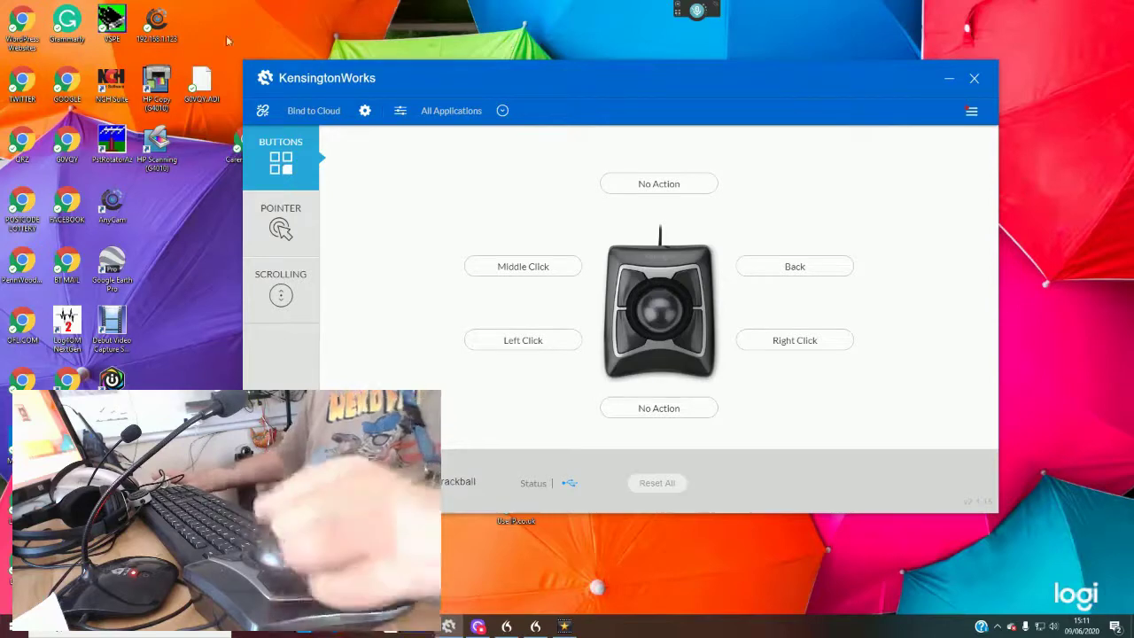
Minimize KensingtonWorks and try dragging the Carers Wages desktop shortcut with the trackball.
click(947, 79)
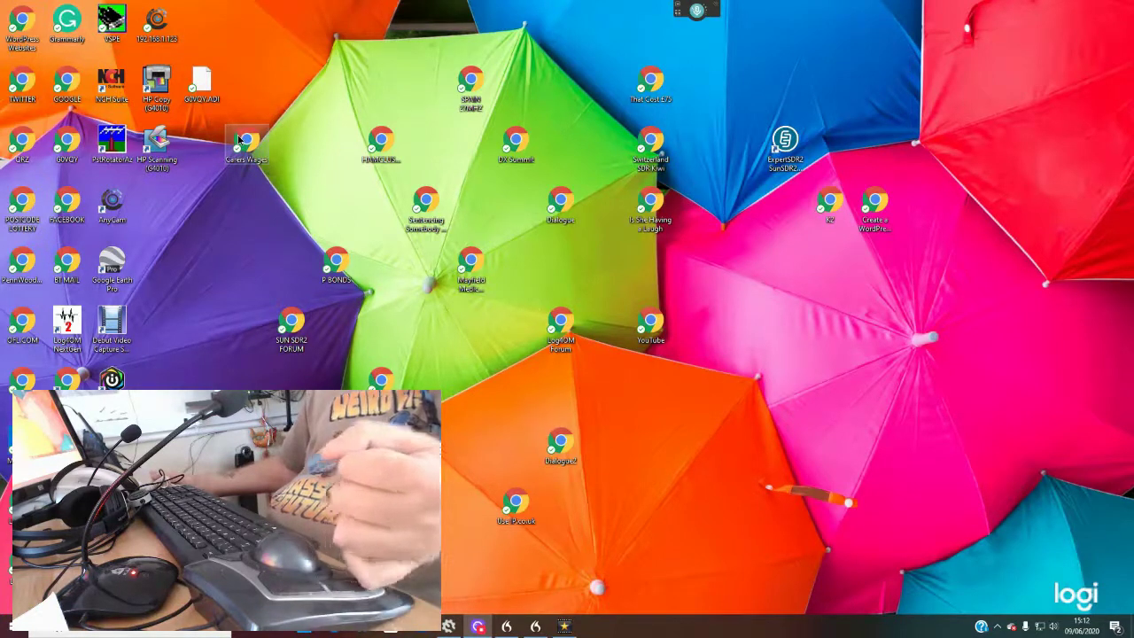
mouse_move(240, 140)
mouse_down()
mouse_move(203, 130)
mouse_move(185, 37)
mouse_move(124, 114)
mouse_move(195, 209)
mouse_move(238, 142)
mouse_up()
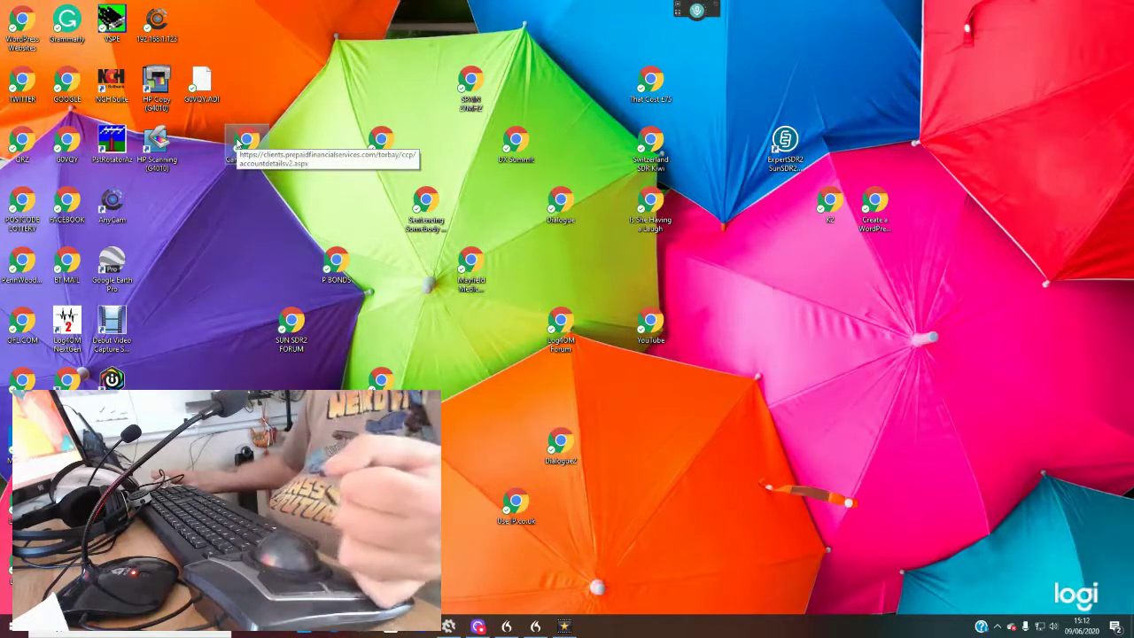
mouse_move(237, 141)
mouse_down()
mouse_move(389, 222)
mouse_move(296, 261)
mouse_move(234, 149)
mouse_up()
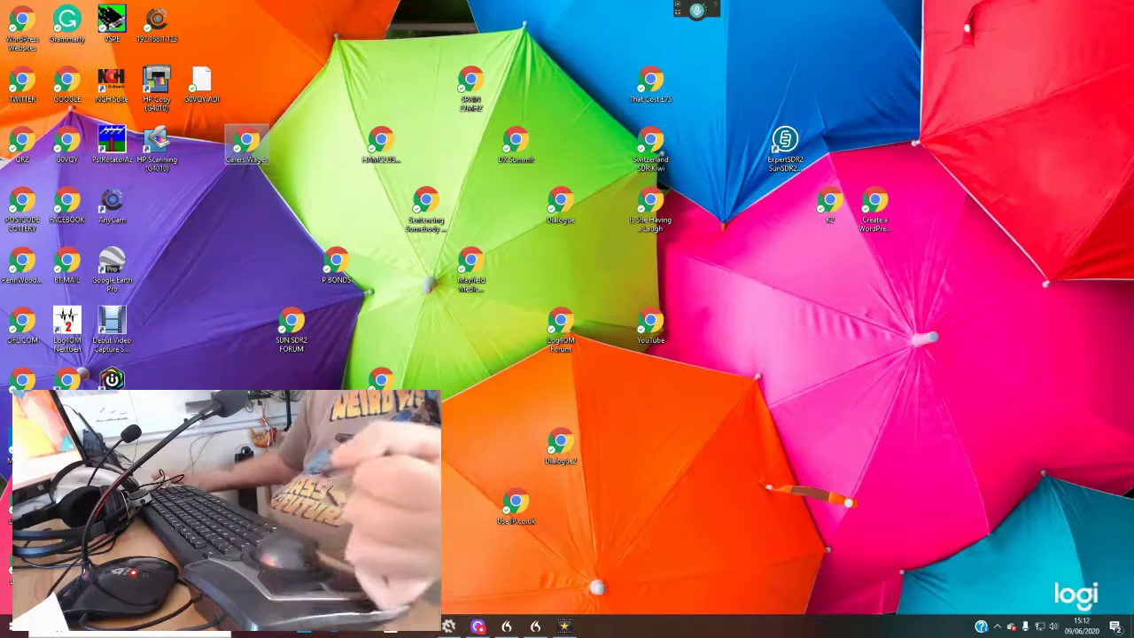
Search Windows for mouse, open Mouse settings and bring up the additional mouse options.
key(super+s)
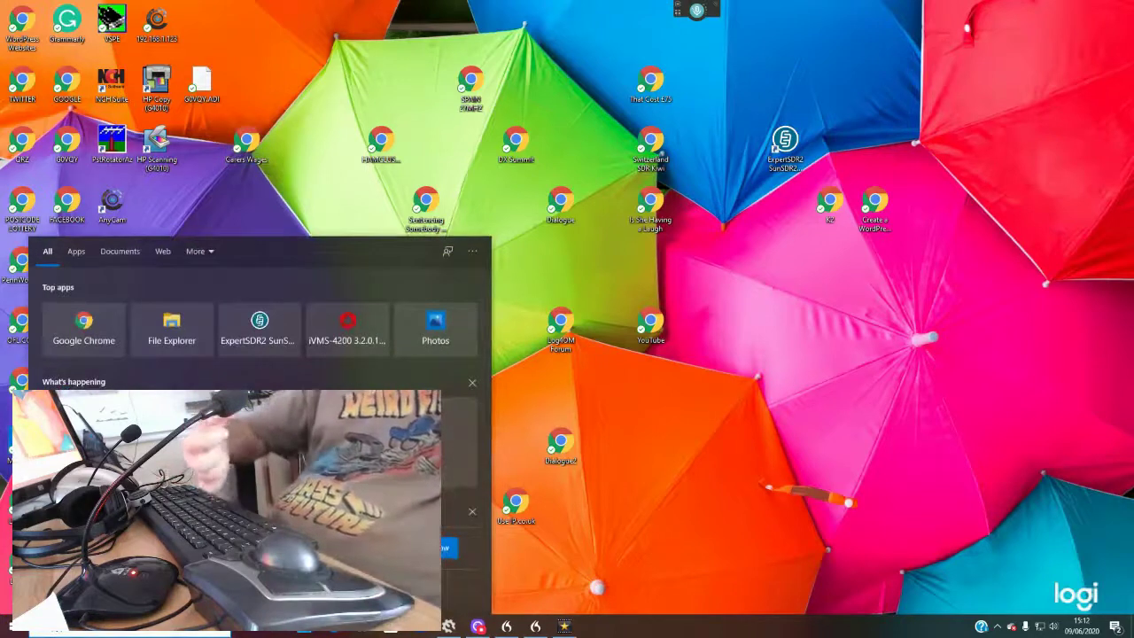
text(mouse)
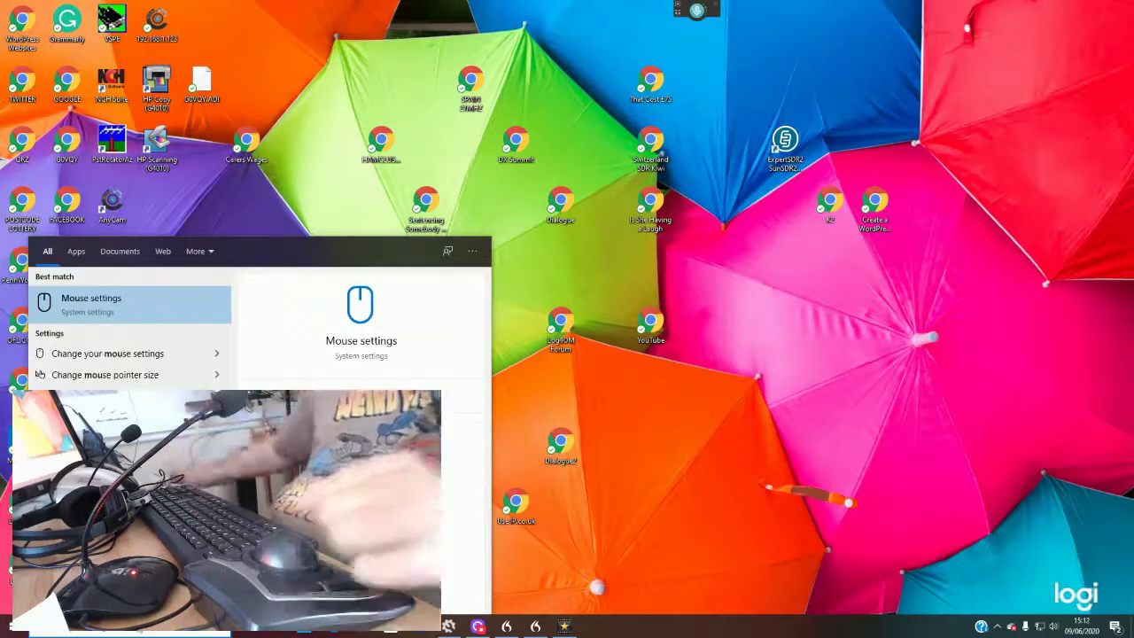
click(133, 308)
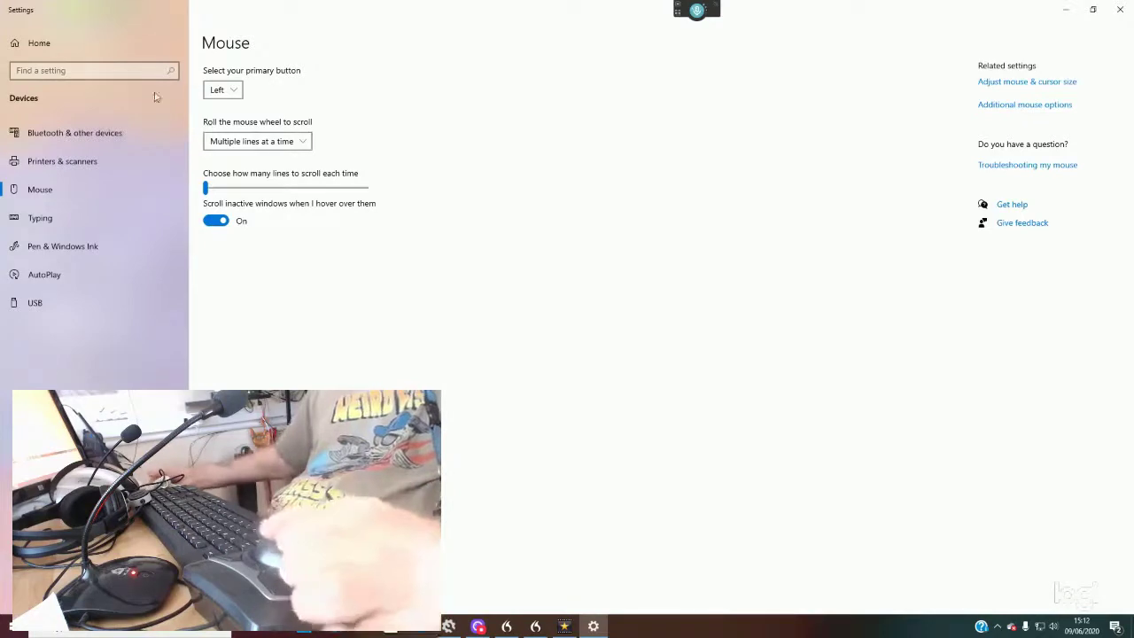
click(1008, 105)
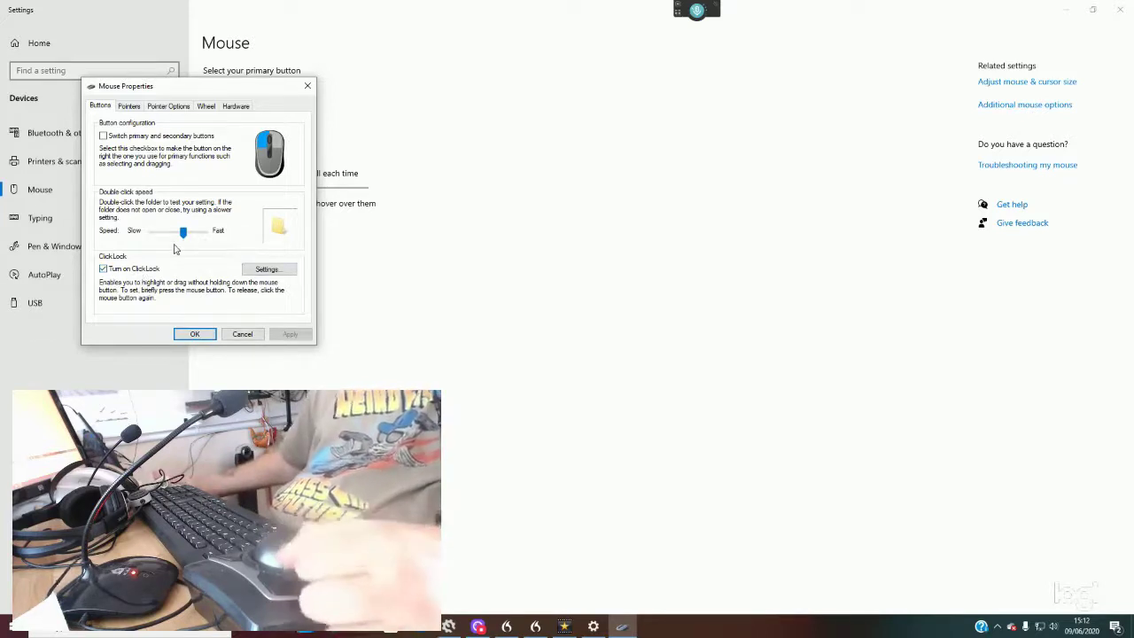
Examine the ClickLock hold-time settings, cancel out of them and close Mouse Properties.
click(264, 271)
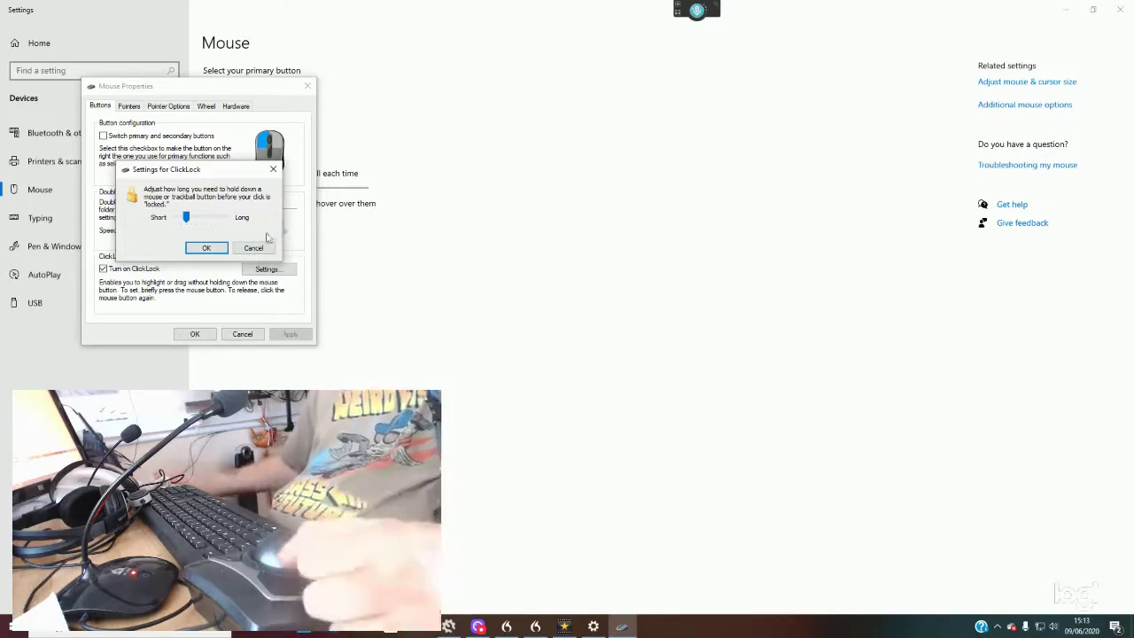
click(255, 248)
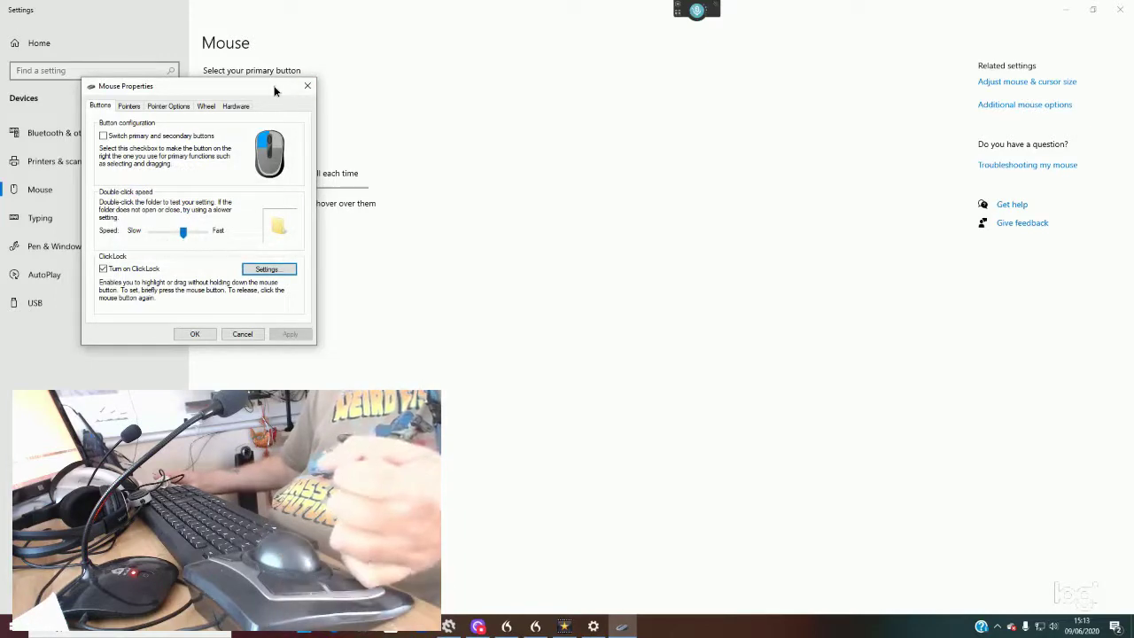
drag(275, 91, 475, 161)
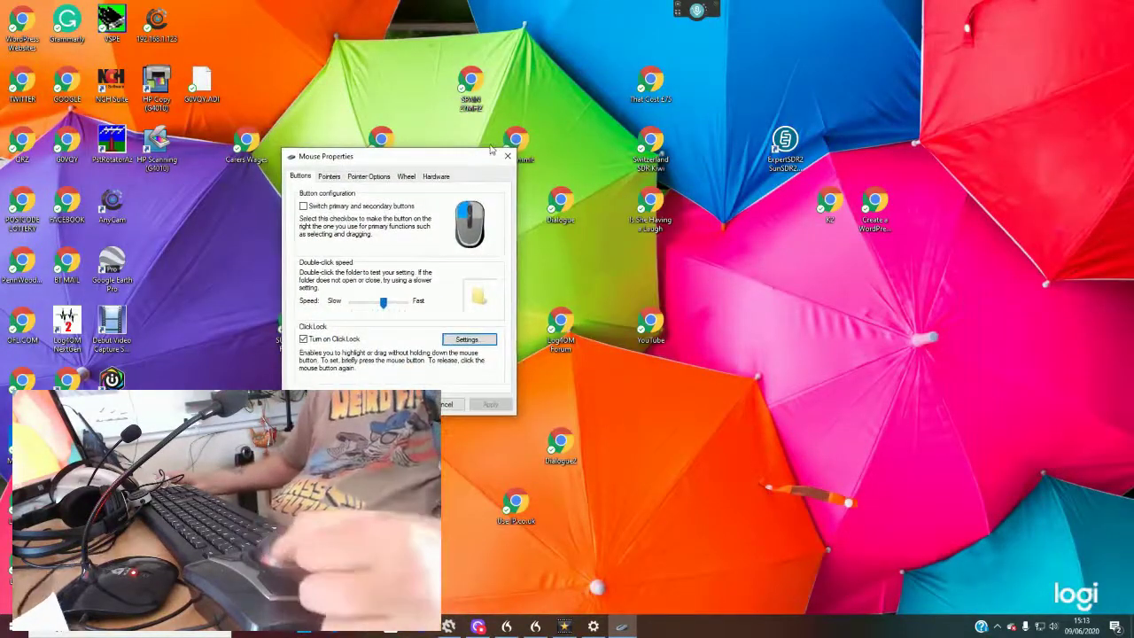
click(509, 162)
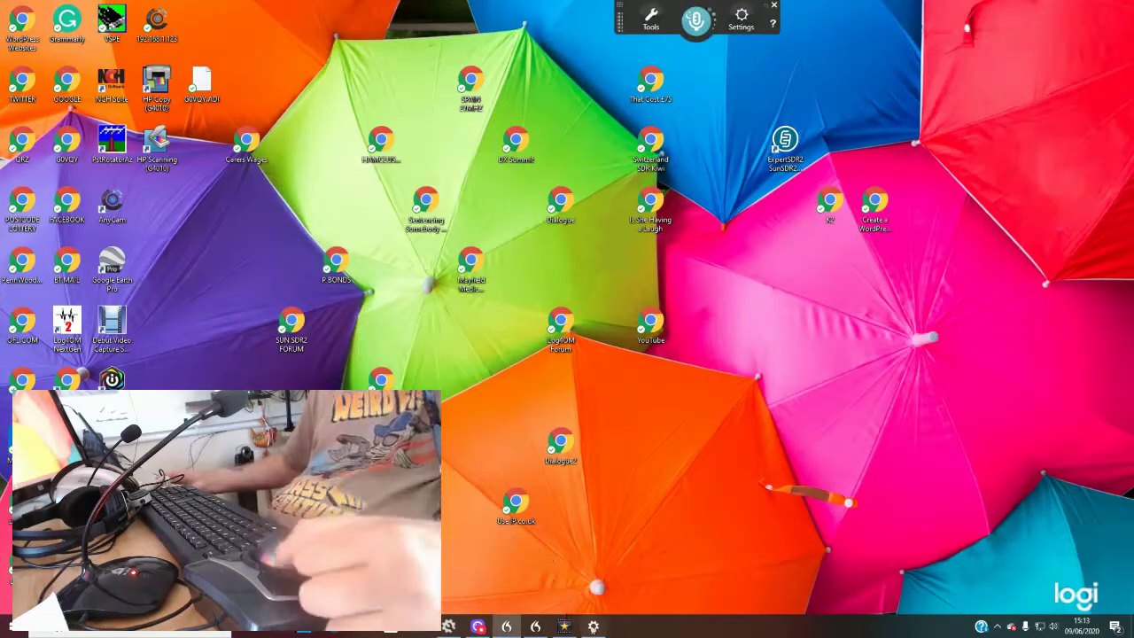
Switch back to KensingtonWorks and examine the trackball's button assignments, including Left Click and Right Click.
click(592, 626)
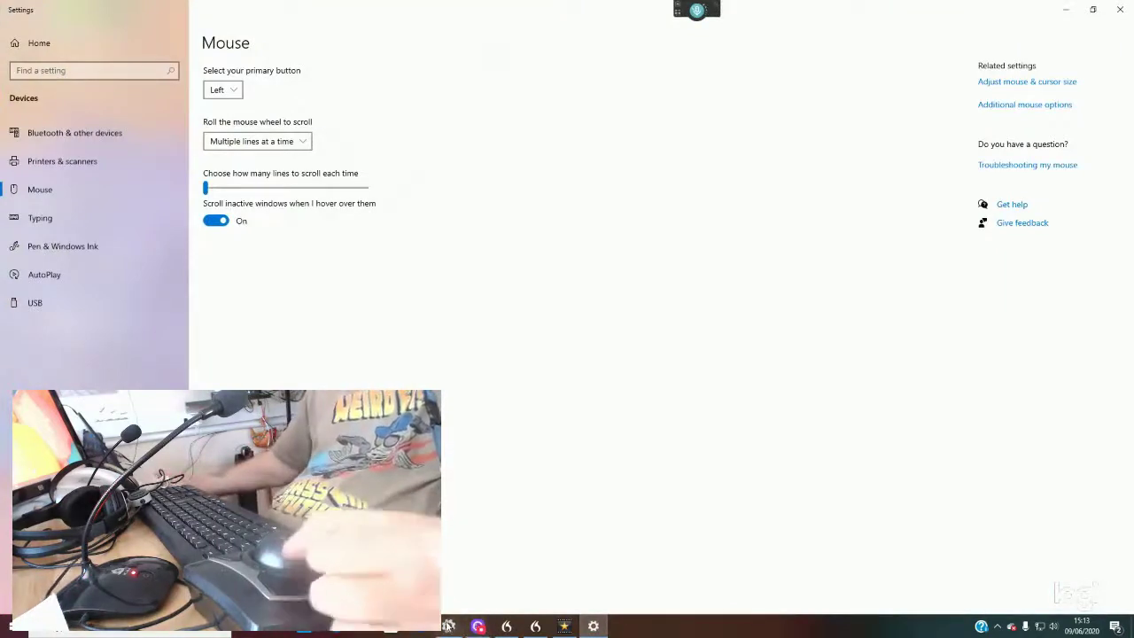
click(448, 626)
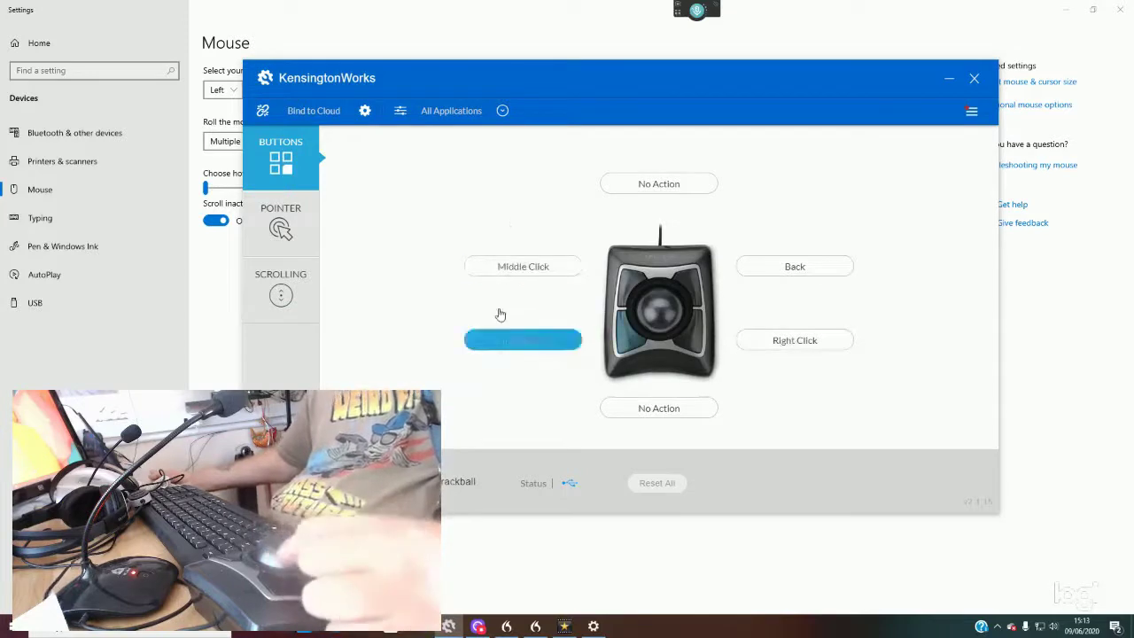
click(584, 341)
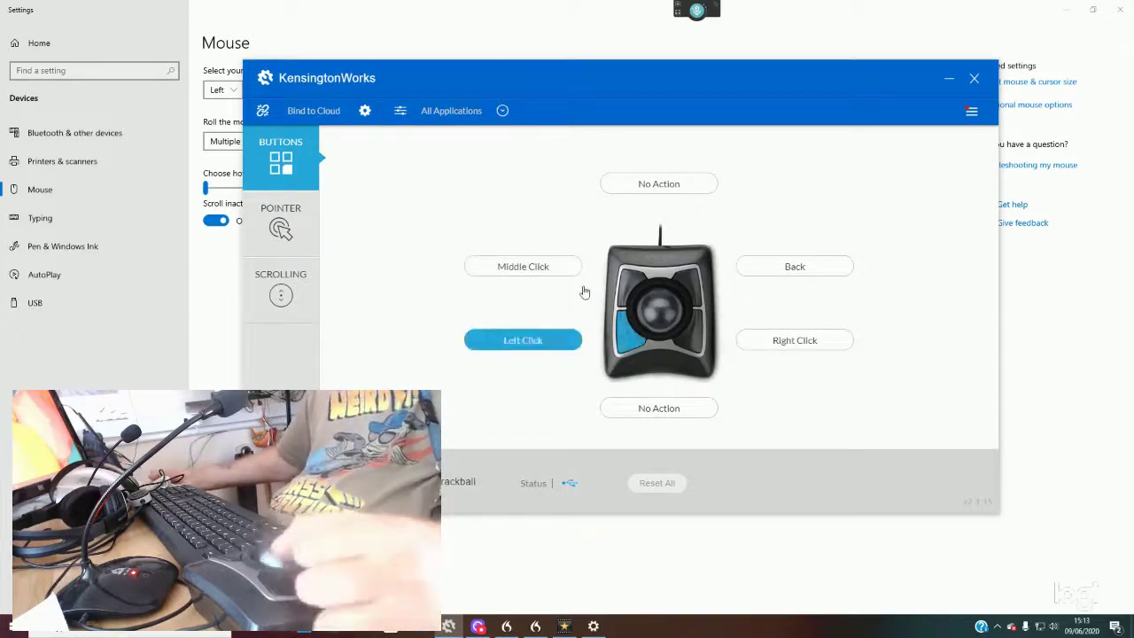
middle_click(525, 290)
click(486, 321)
click(490, 342)
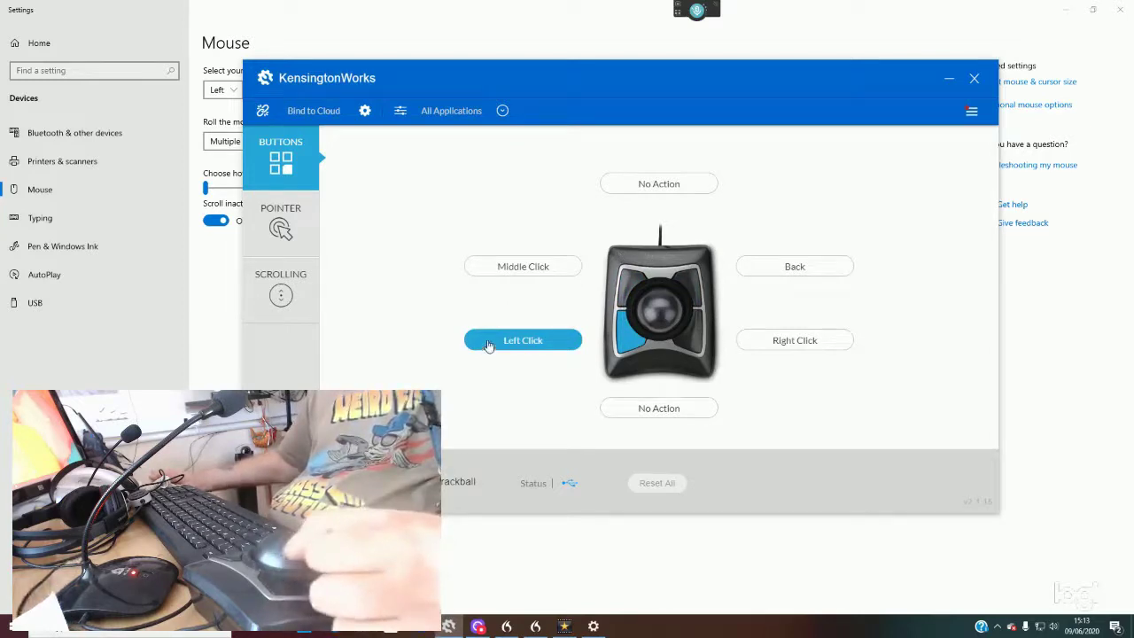
right_click(815, 350)
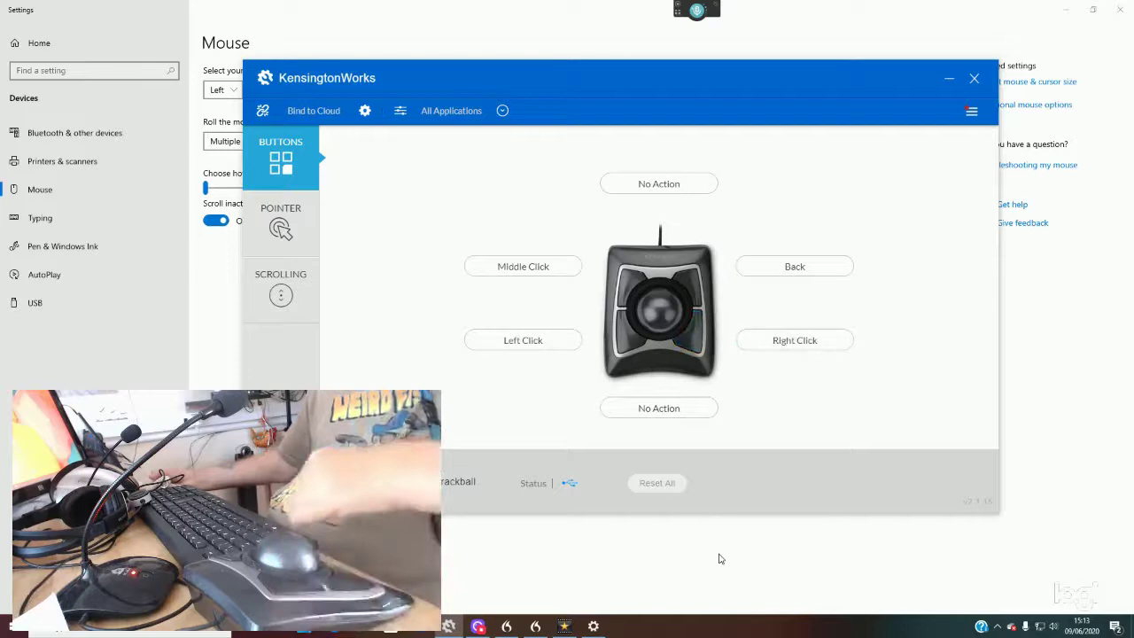
Restore the maximized Settings window to a smaller size and close it to return to KensingtonWorks.
key(alt+F4)
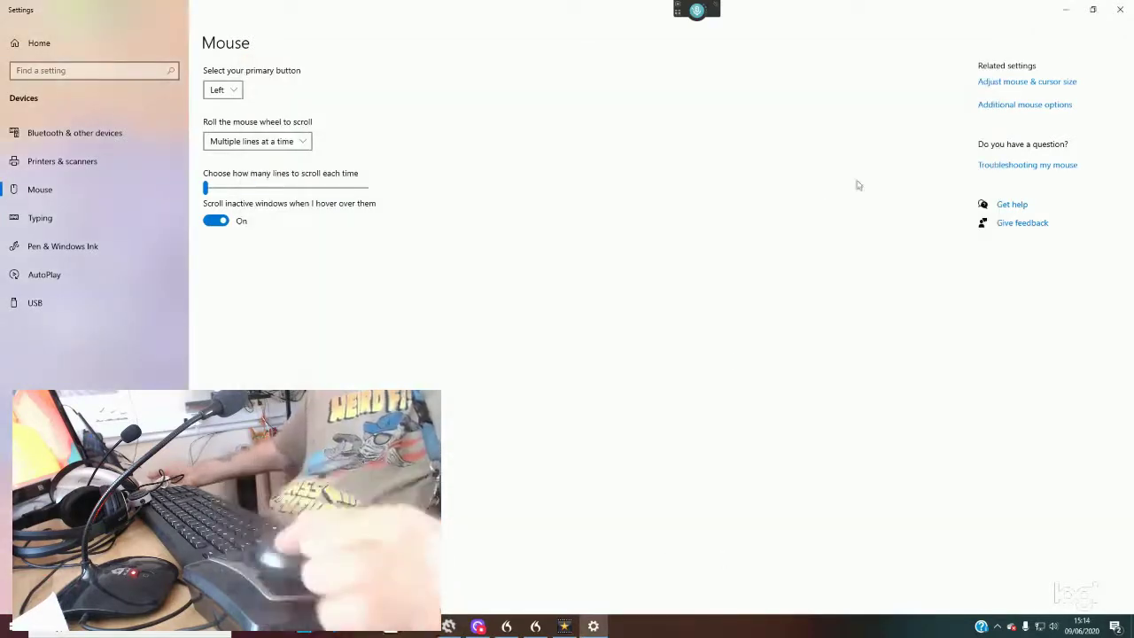
click(1097, 9)
right_click(823, 7)
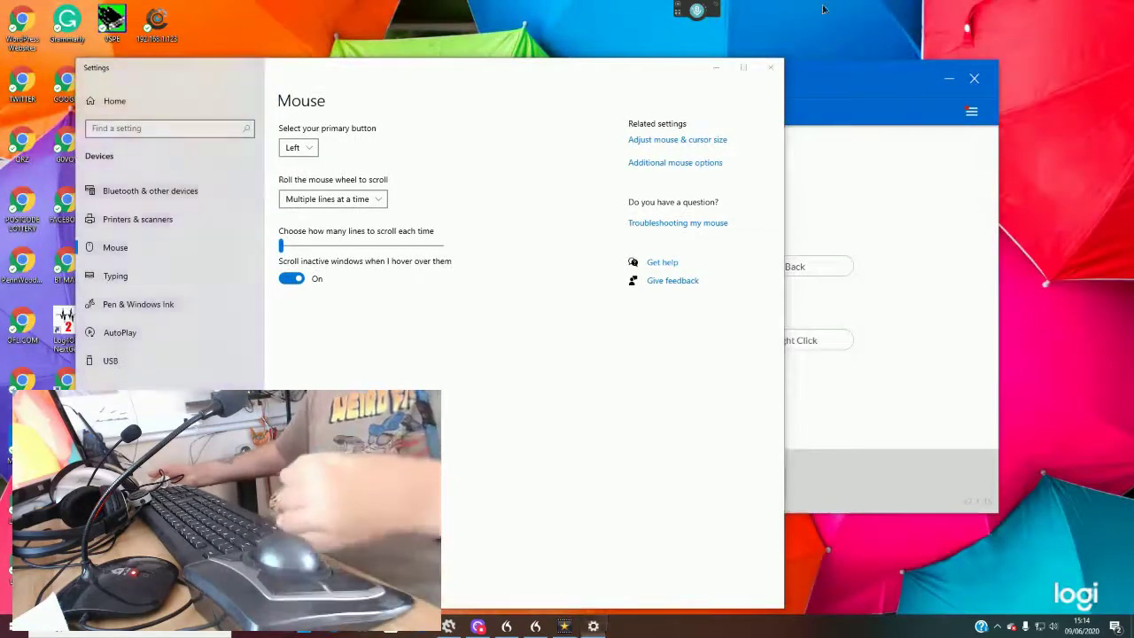
click(1037, 79)
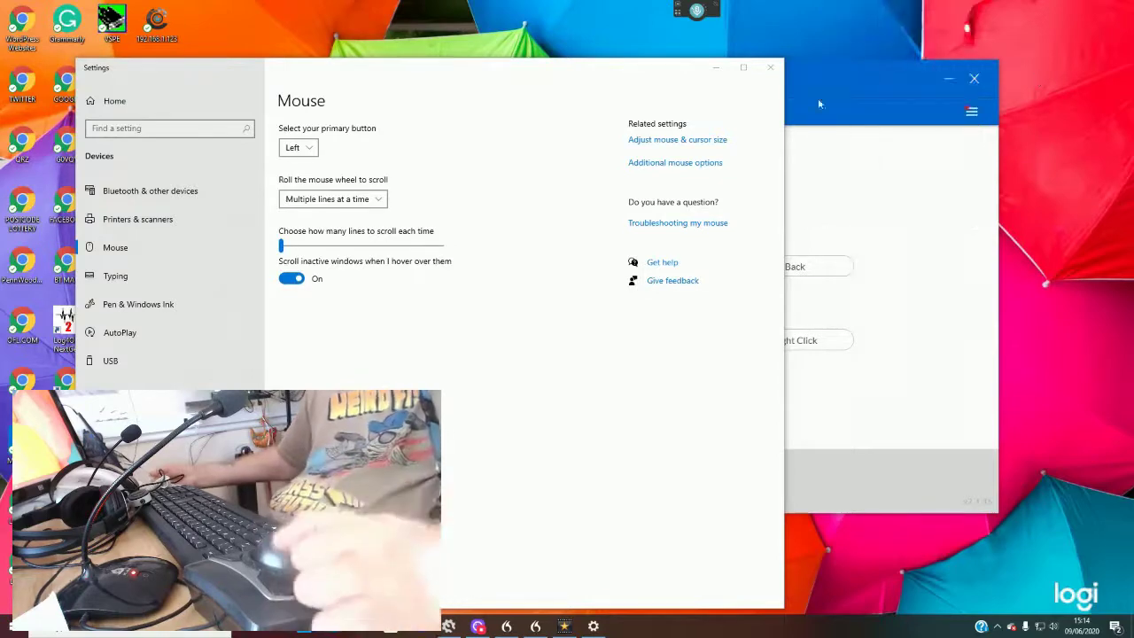
click(775, 73)
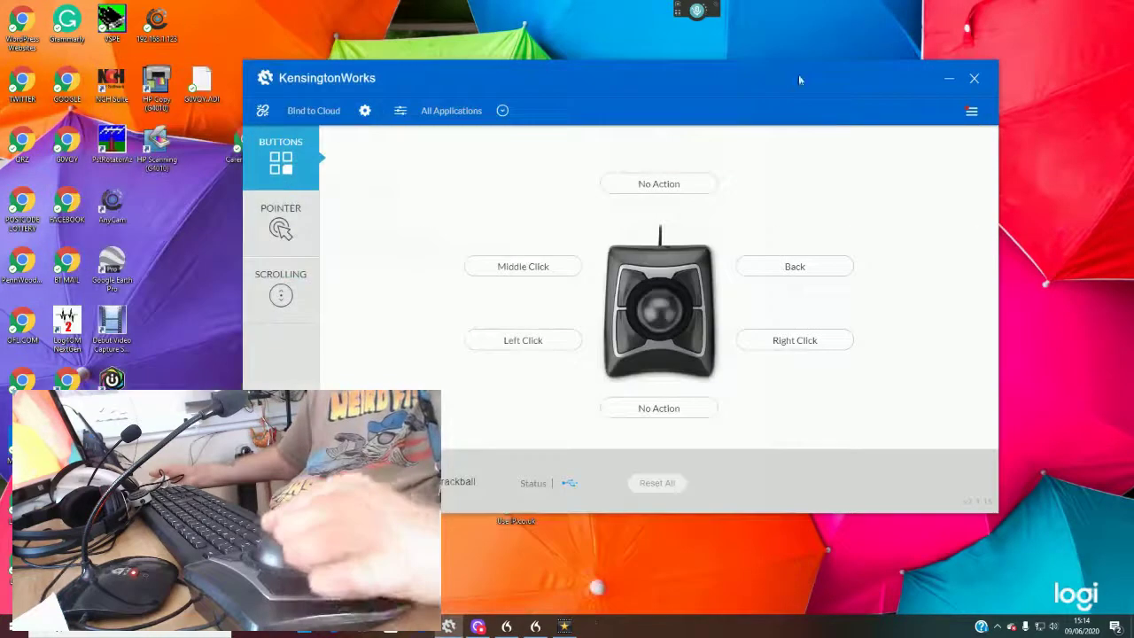
Assign Left Drag to the trackball's upper-left button, save it and test it by dragging a desktop shortcut.
click(532, 270)
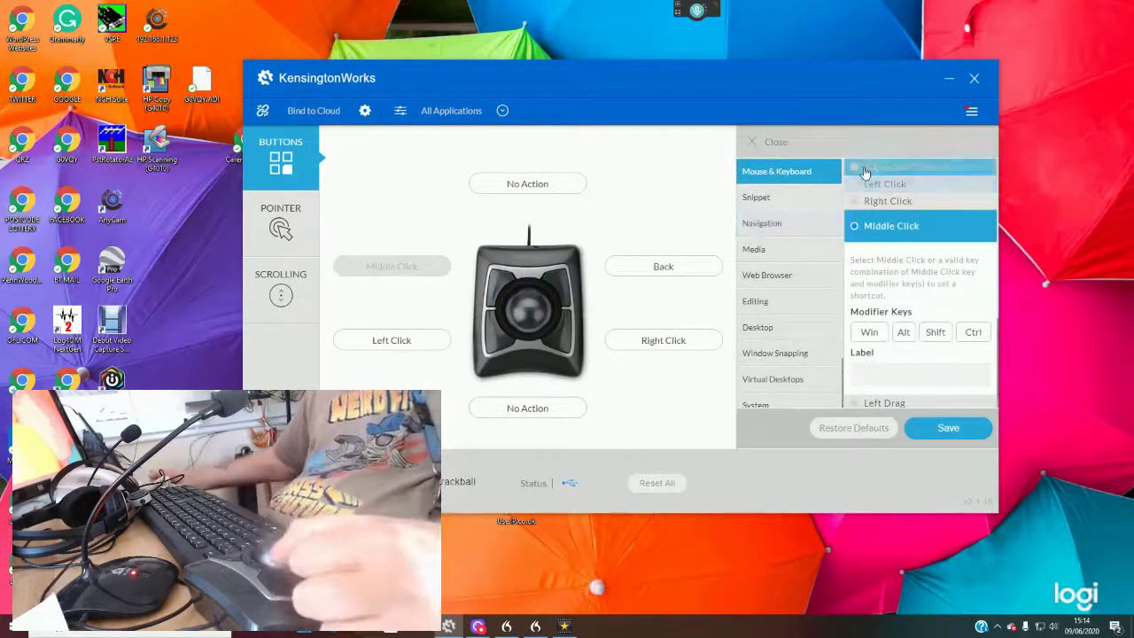
click(856, 404)
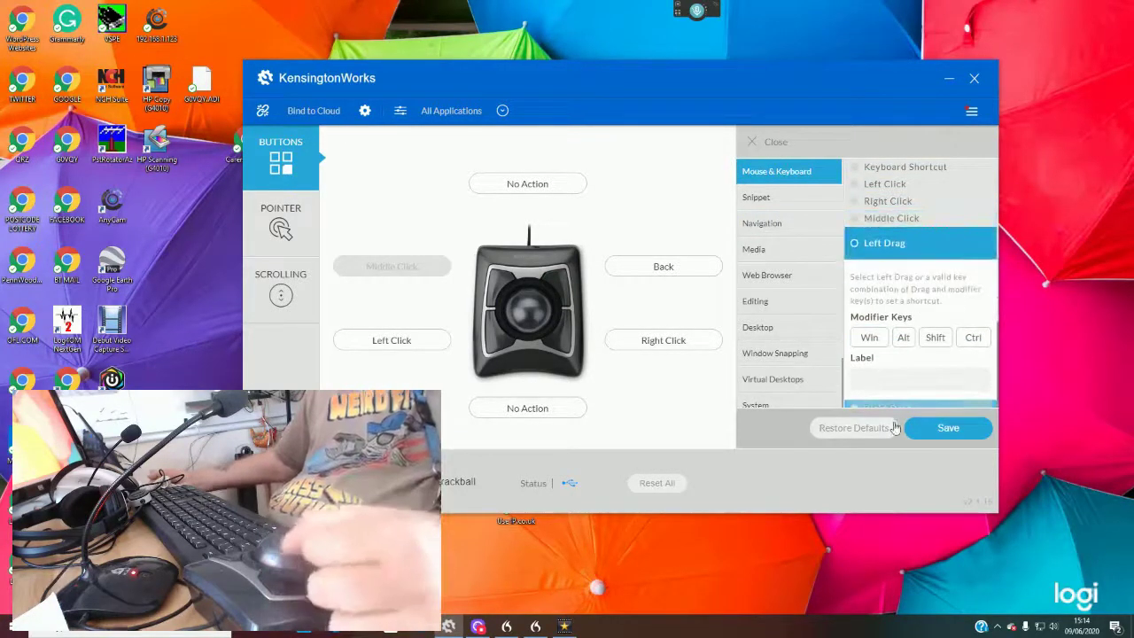
click(944, 428)
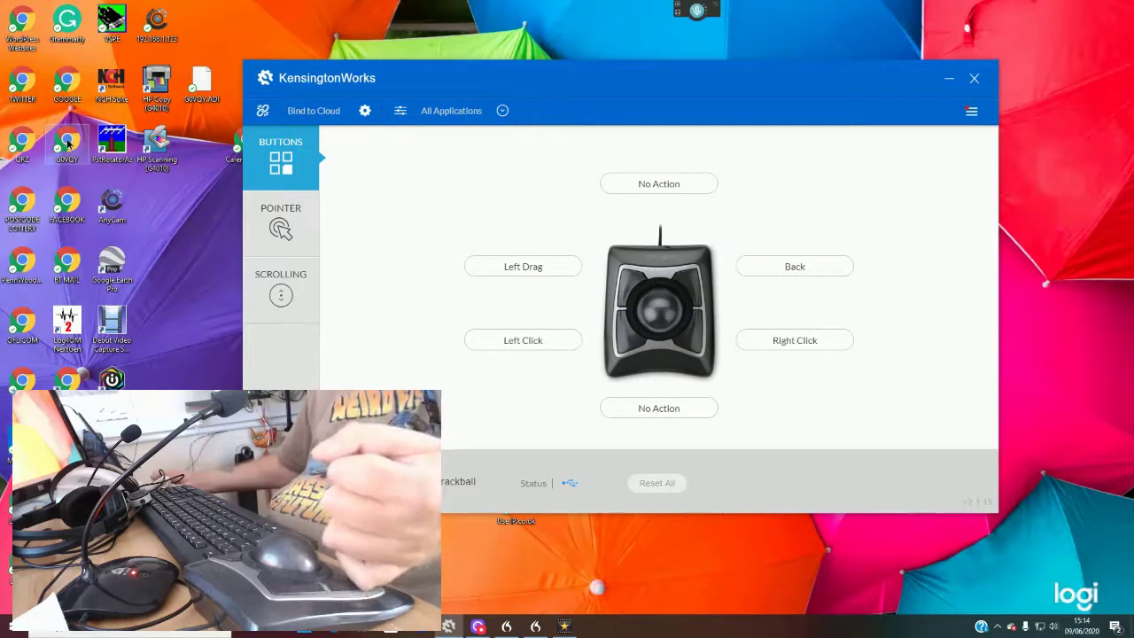
mouse_move(69, 143)
mouse_down()
mouse_move(113, 213)
mouse_move(136, 192)
mouse_move(46, 147)
mouse_move(65, 150)
mouse_up()
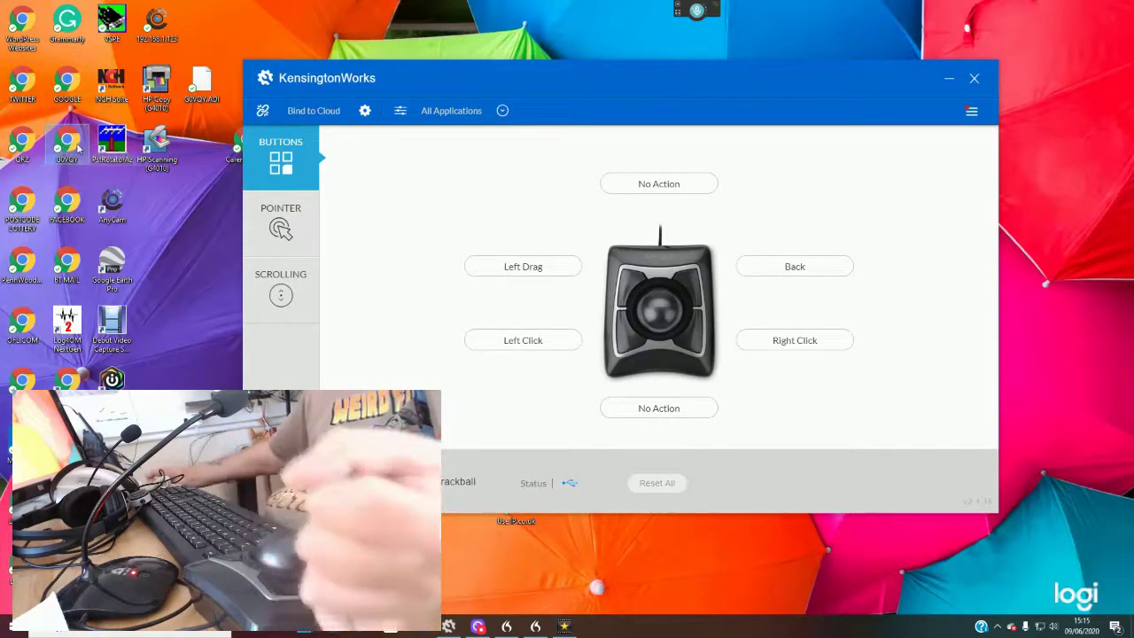
mouse_move(78, 148)
mouse_down()
mouse_move(115, 211)
mouse_move(193, 291)
mouse_move(243, 306)
mouse_move(55, 137)
mouse_move(85, 157)
mouse_up()
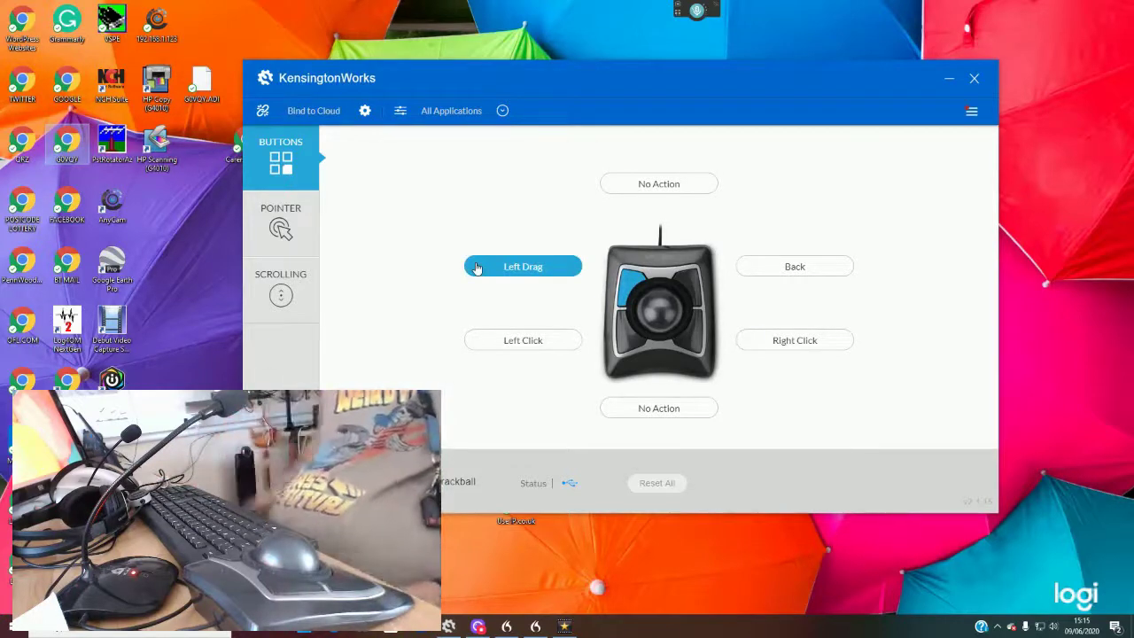
Assign Right Drag to the trackball's upper-right button and save the assignment.
click(763, 268)
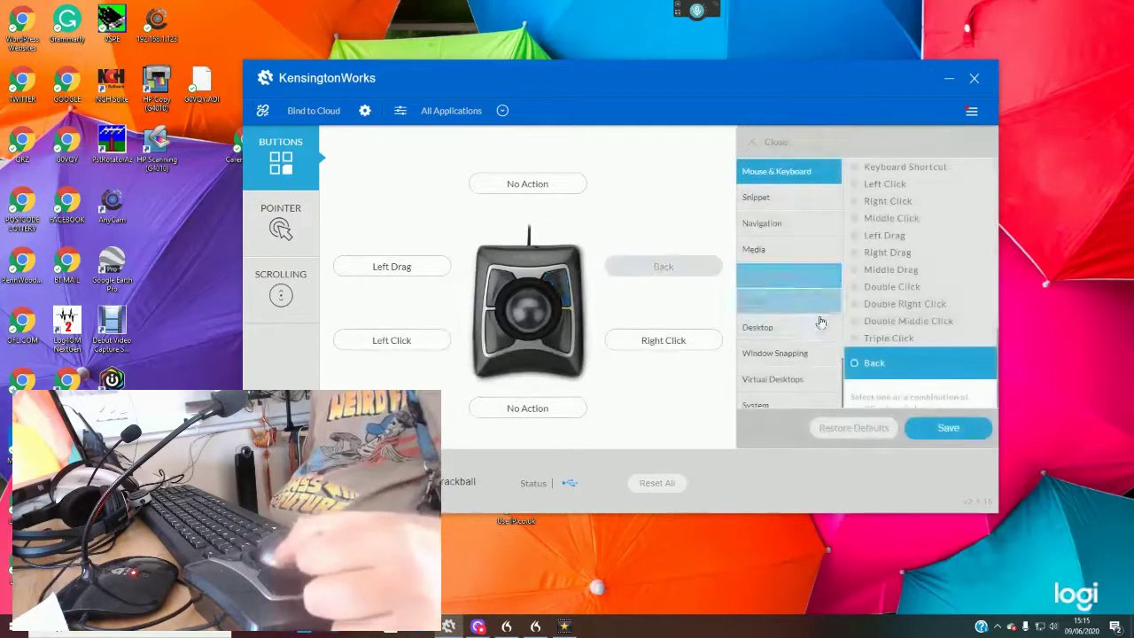
click(868, 252)
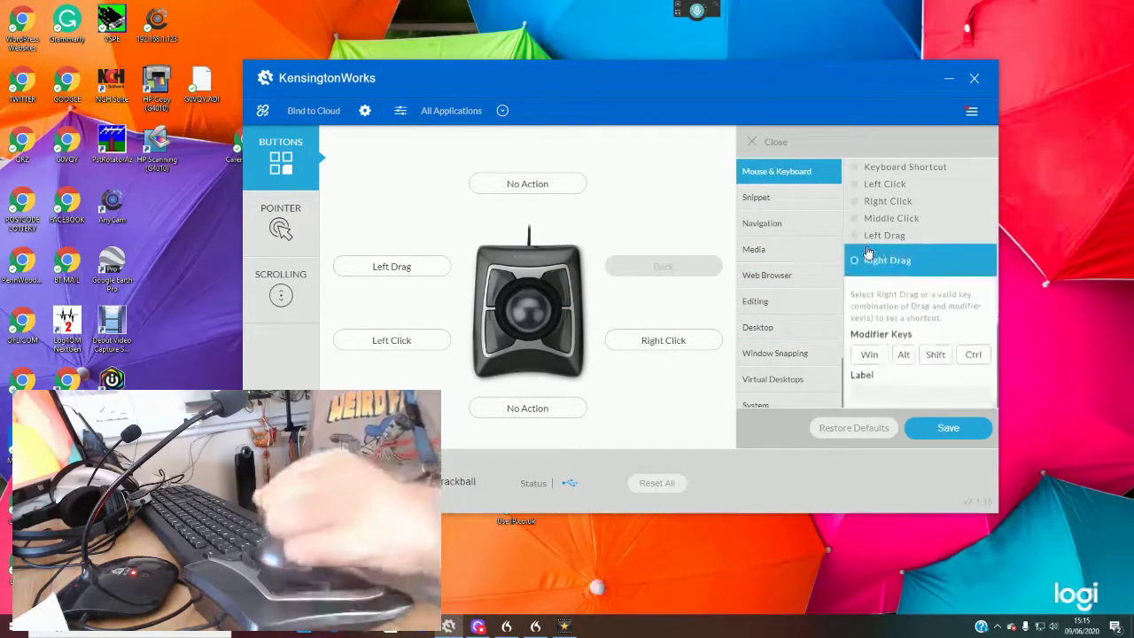
click(917, 428)
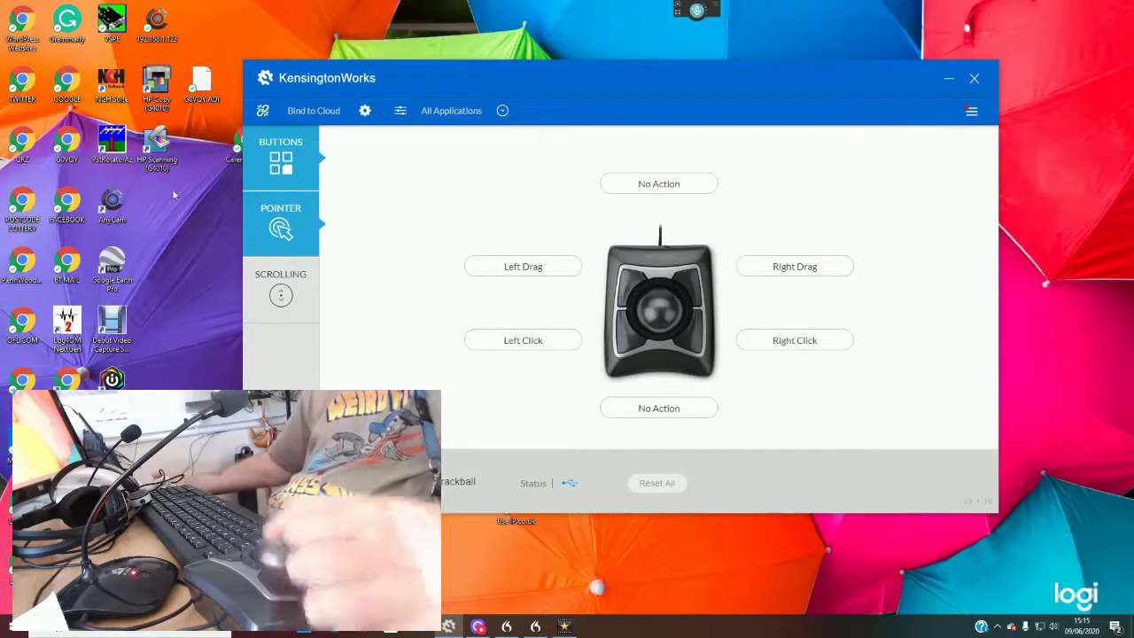
Test the trackball's right-button and drag functions on the desktop and one of its shortcuts.
right_click(71, 158)
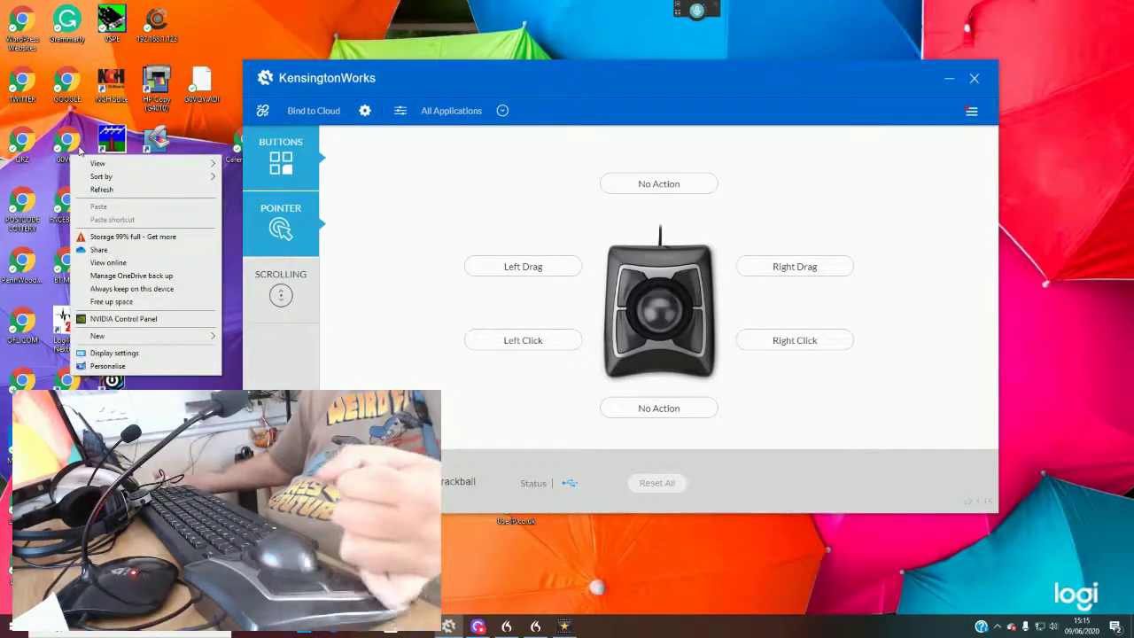
click(80, 151)
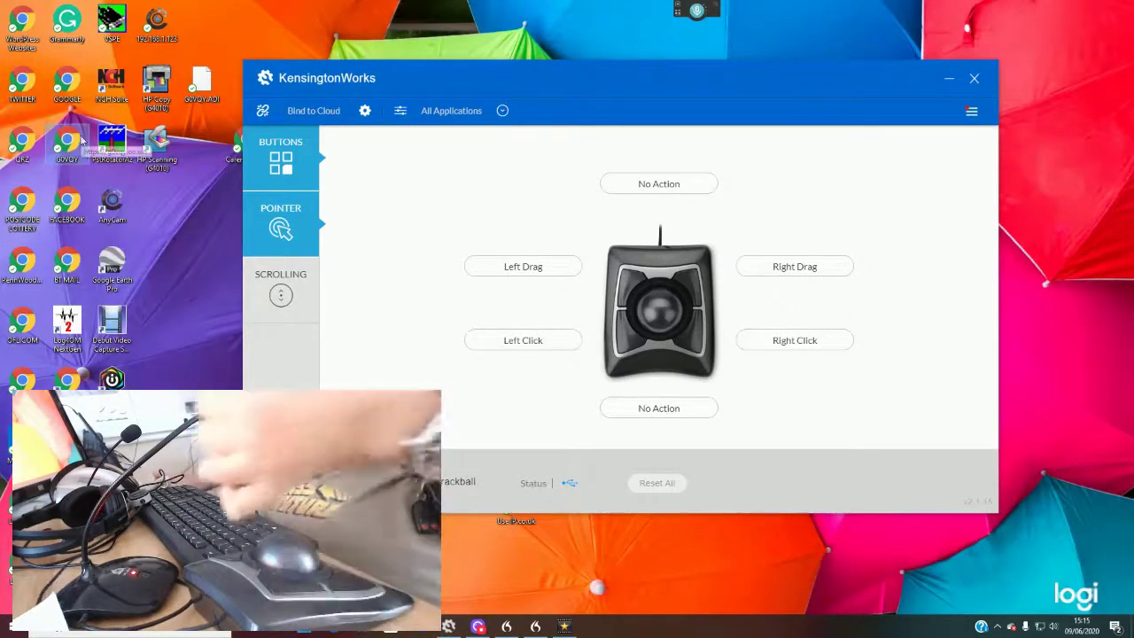
mouse_move(80, 142)
mouse_down()
mouse_move(71, 182)
mouse_move(62, 143)
mouse_up()
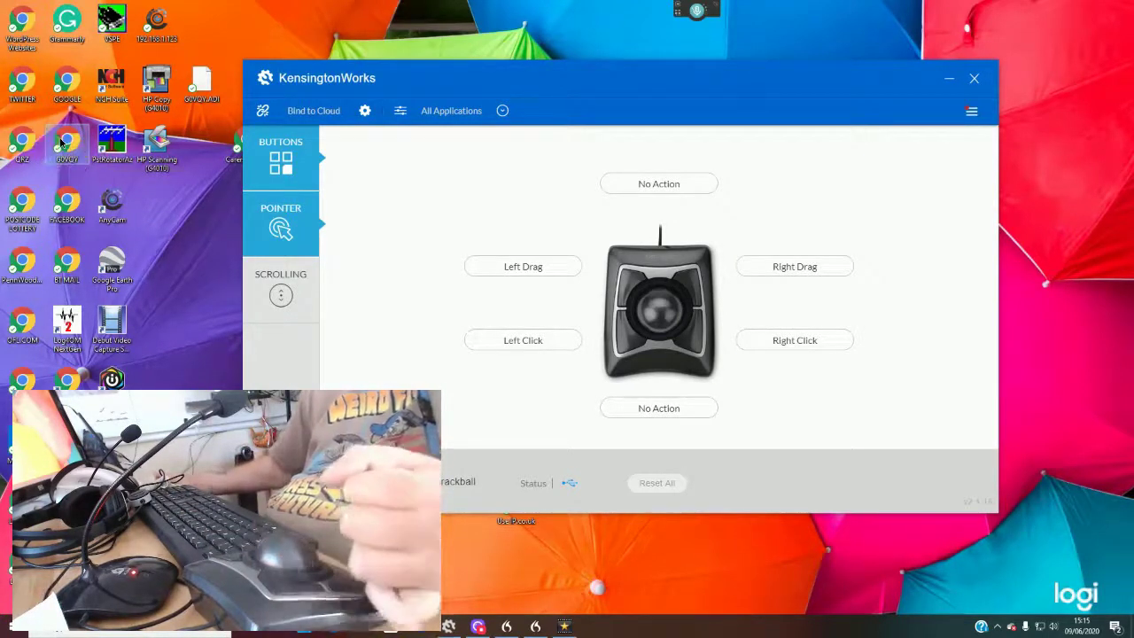
Close KensingtonWorks, search Windows for paint and open the Paint app.
click(975, 79)
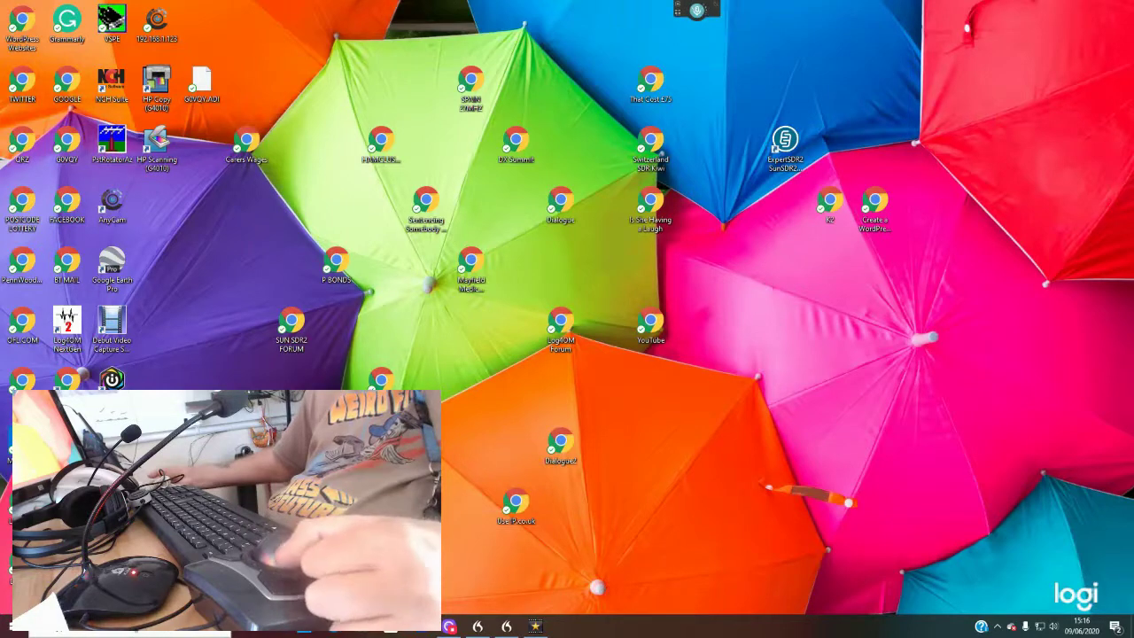
key(super+s)
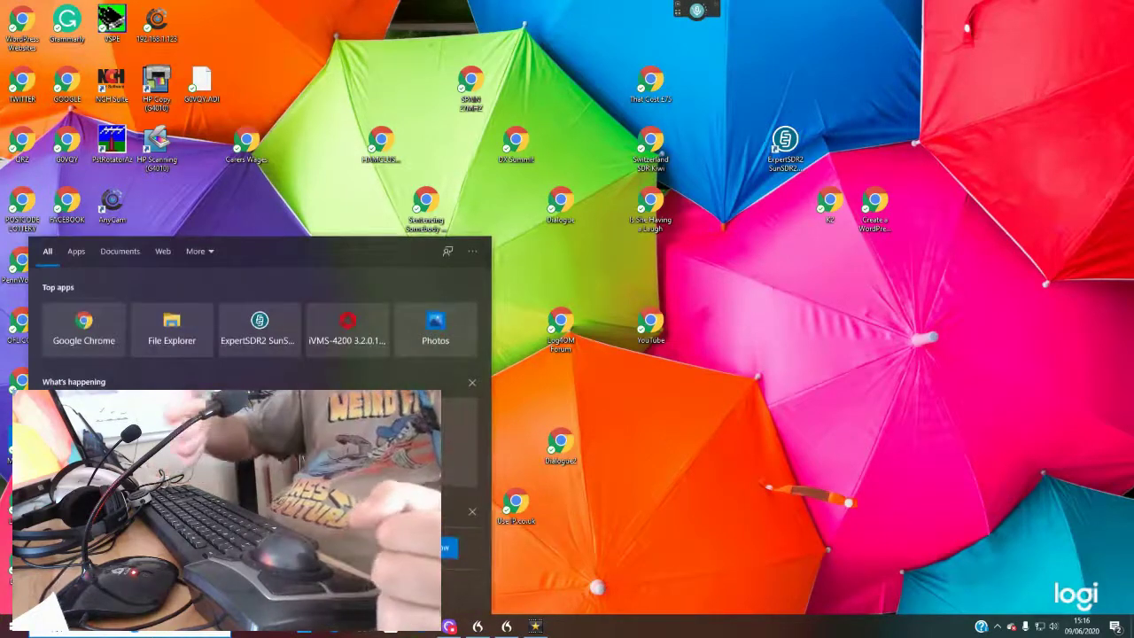
text(paint)
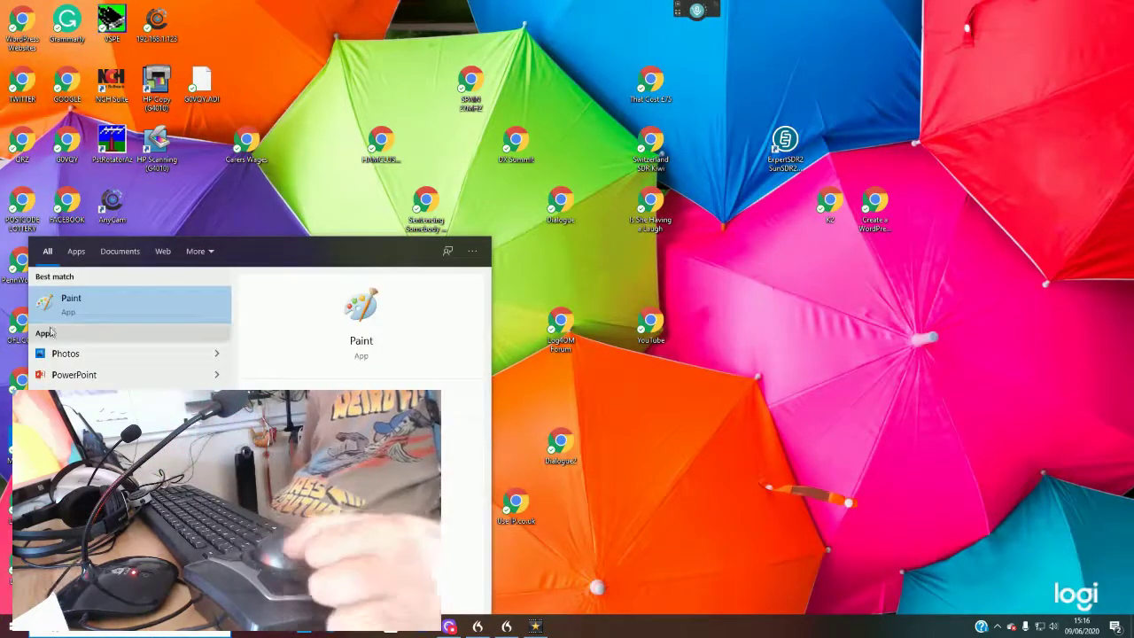
click(71, 305)
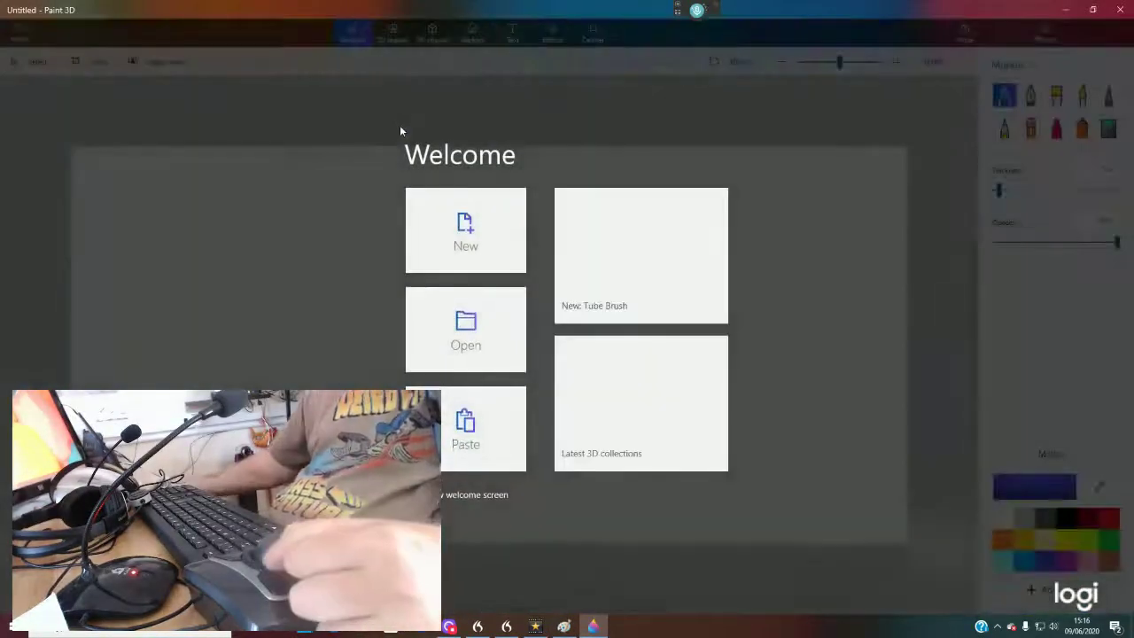
Open the image 1961_Morris_Mini_Van_(1961) from the Images folder in Paint 3D.
click(461, 325)
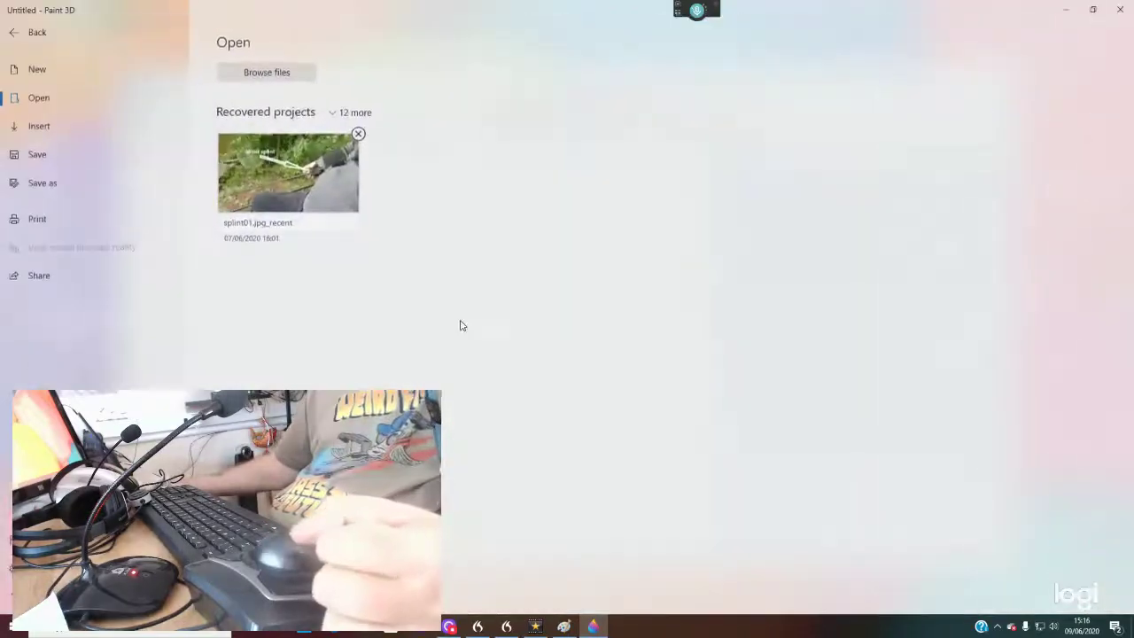
click(232, 76)
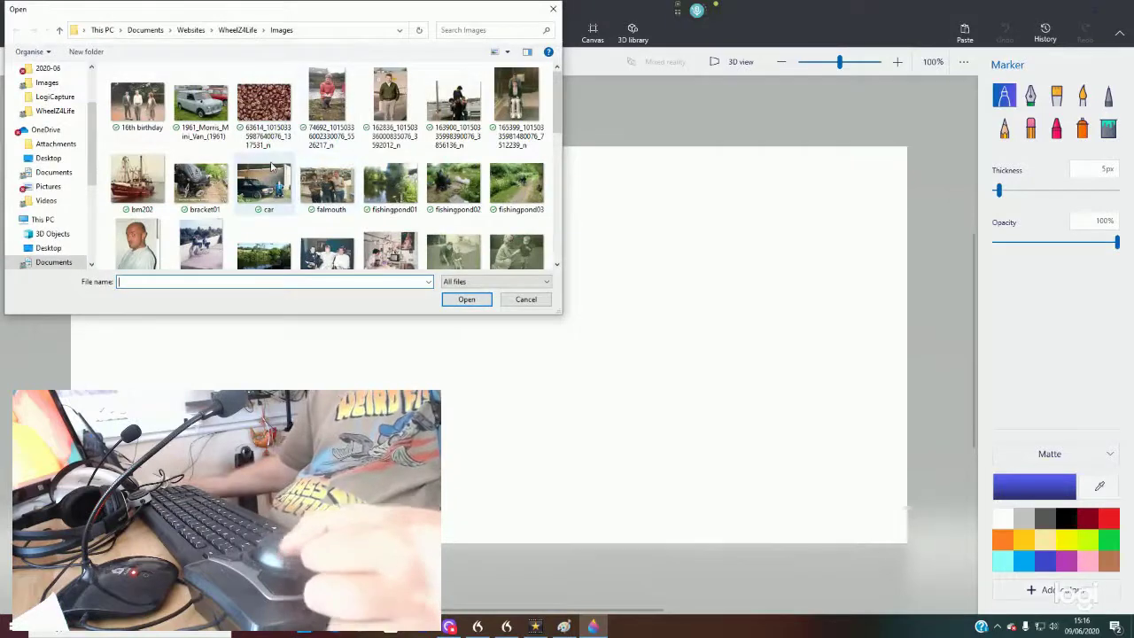
double_click(202, 113)
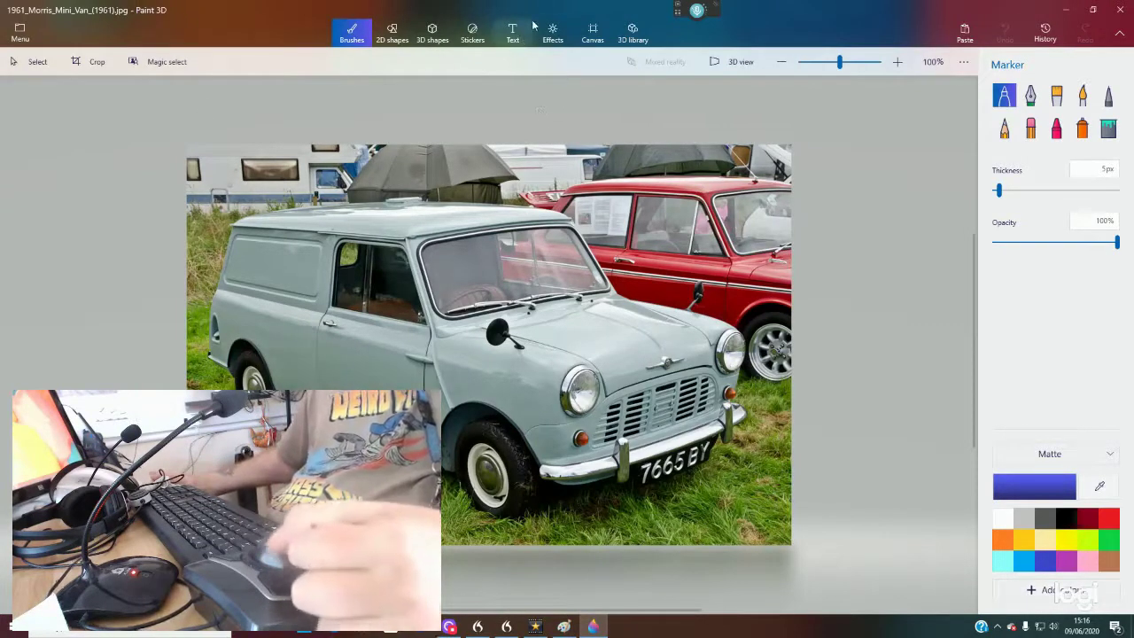
Draw an upward 2D arrow over the van's windscreen and resize it into a very narrow, taller arrow.
click(396, 37)
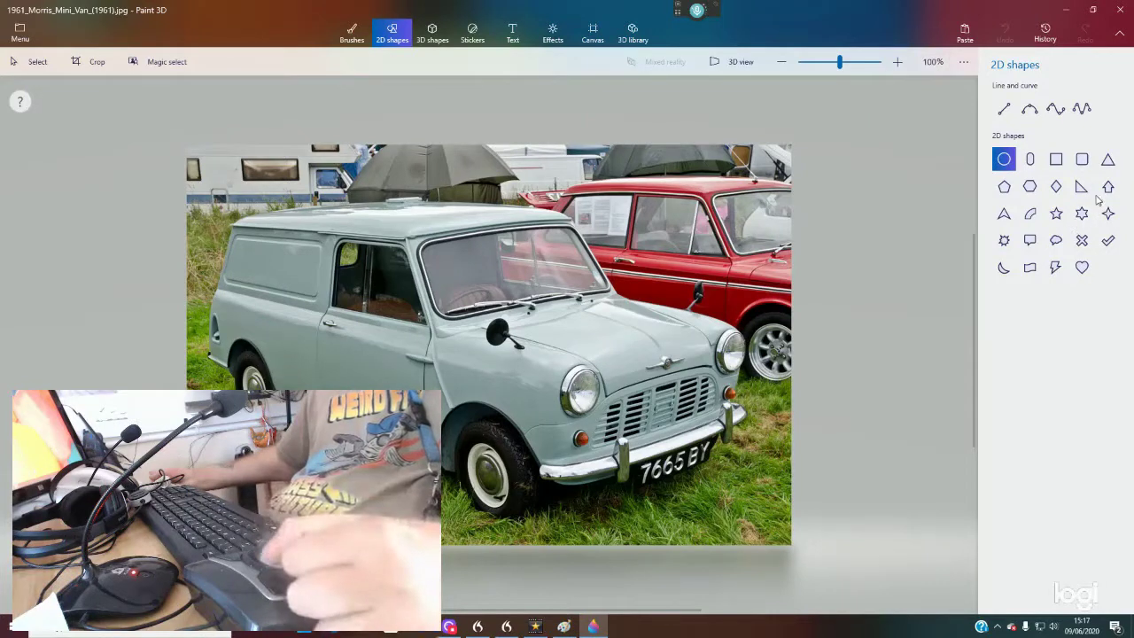
click(1108, 187)
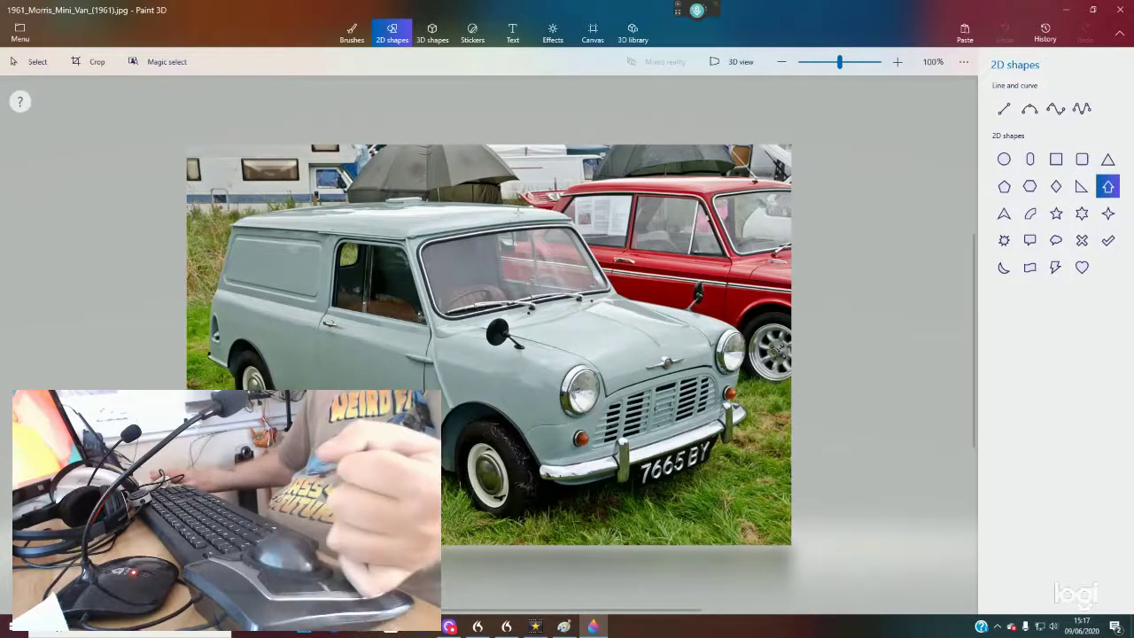
drag(430, 125, 606, 301)
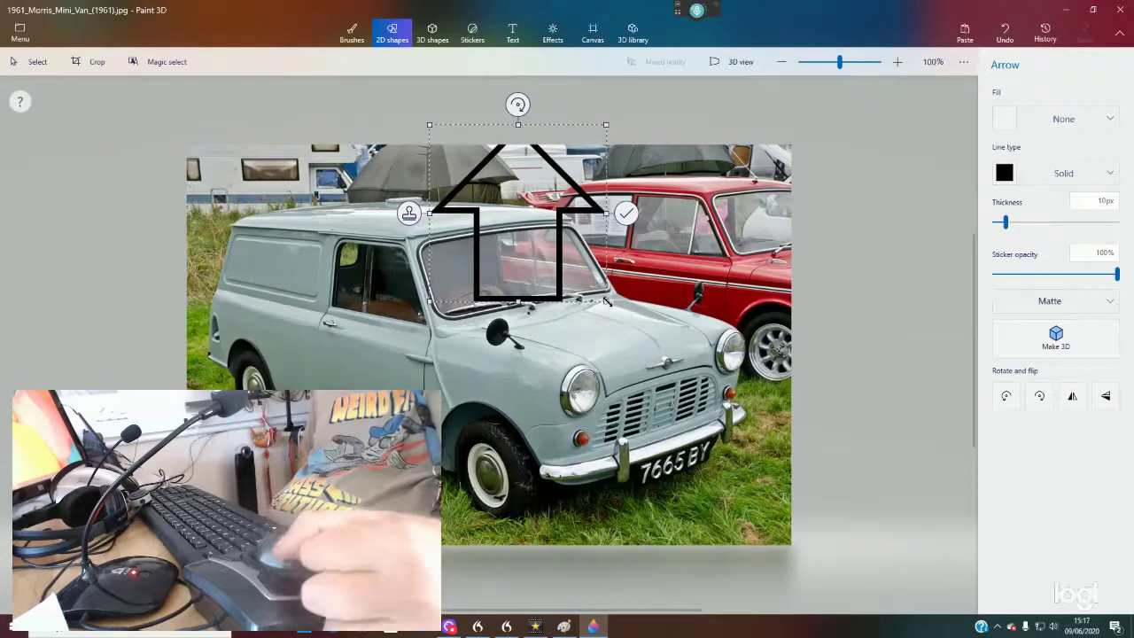
drag(606, 301, 448, 363)
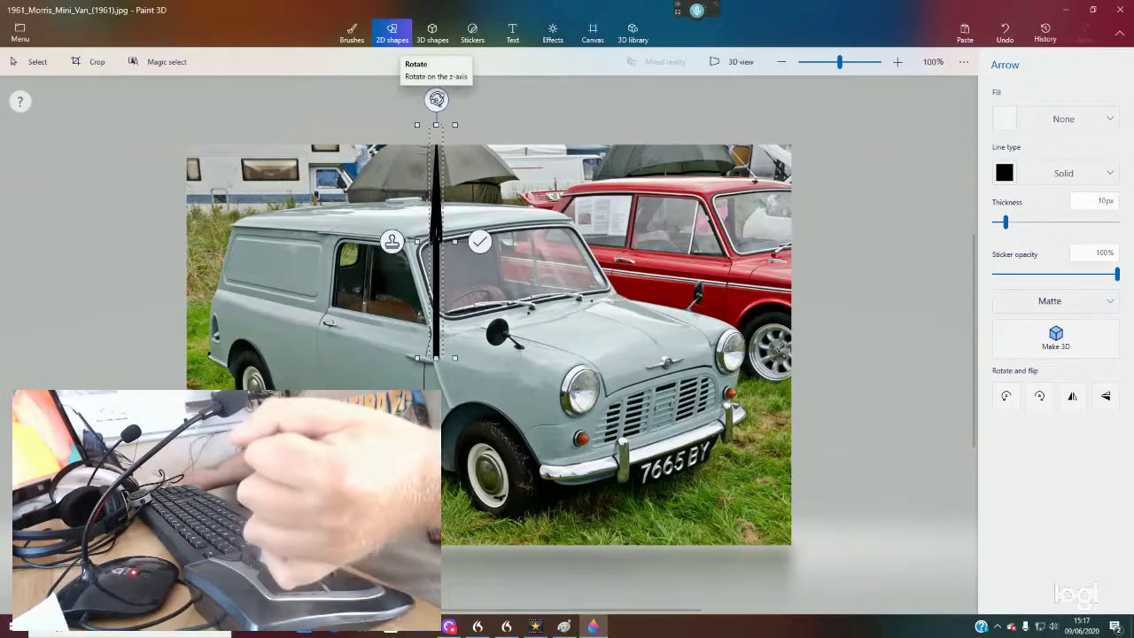
Rotate the arrow to point diagonally down towards the van's front, move it lower over the door and wing, and commit it.
drag(436, 99, 555, 426)
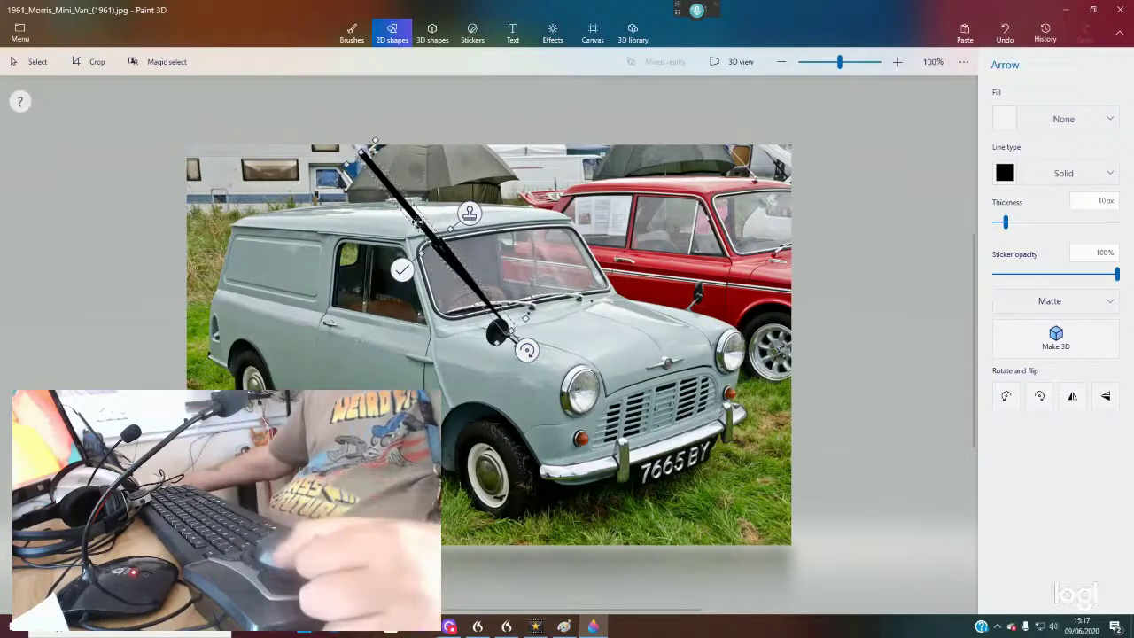
drag(421, 218, 436, 300)
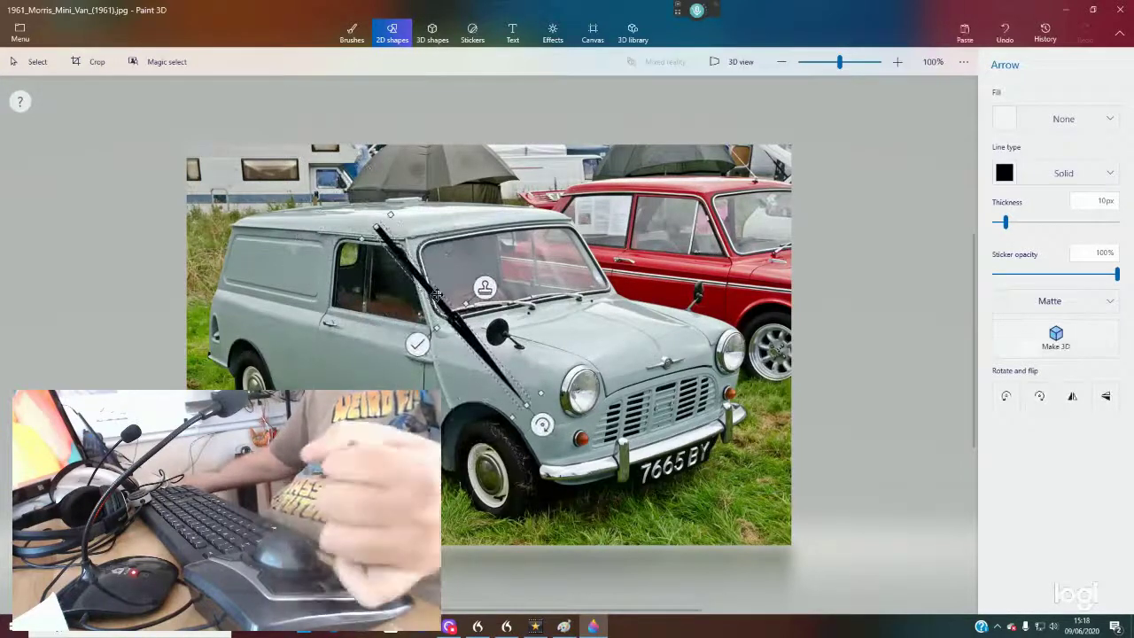
click(417, 345)
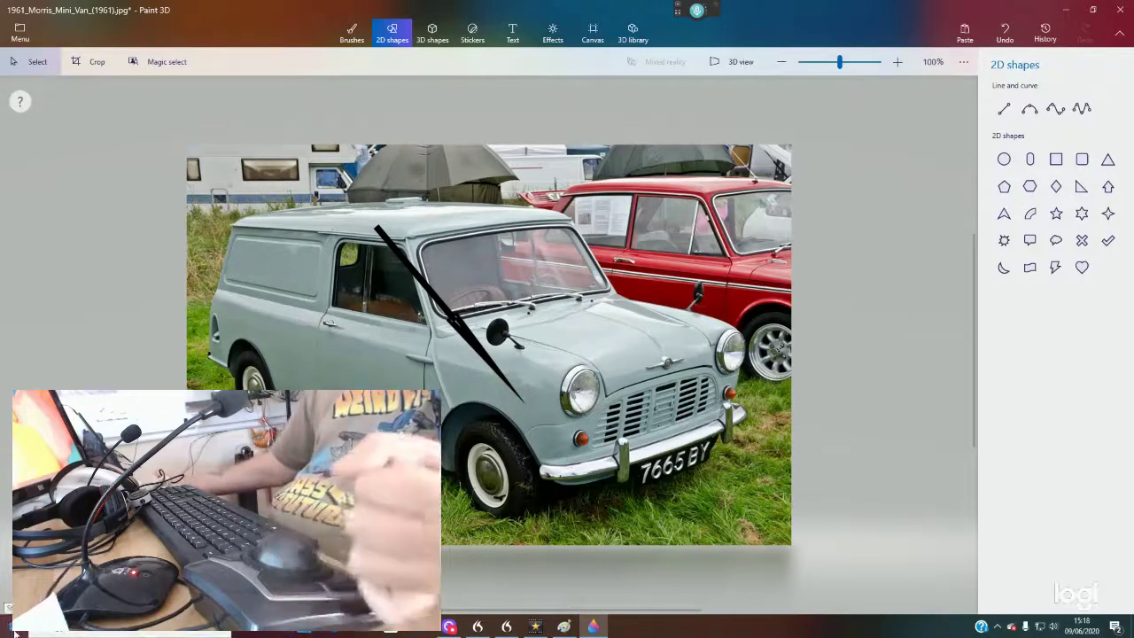
Open KensingtonWorks, assign Right Click to the trackball's upper-right button in place of Right Drag, and save the assignment.
click(15, 633)
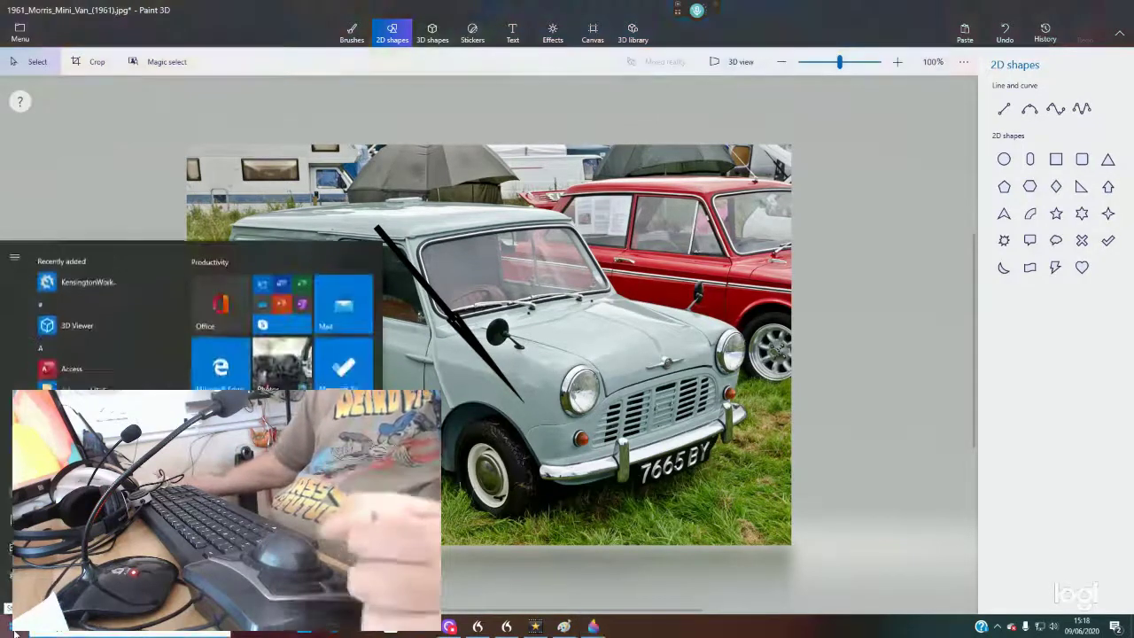
click(81, 282)
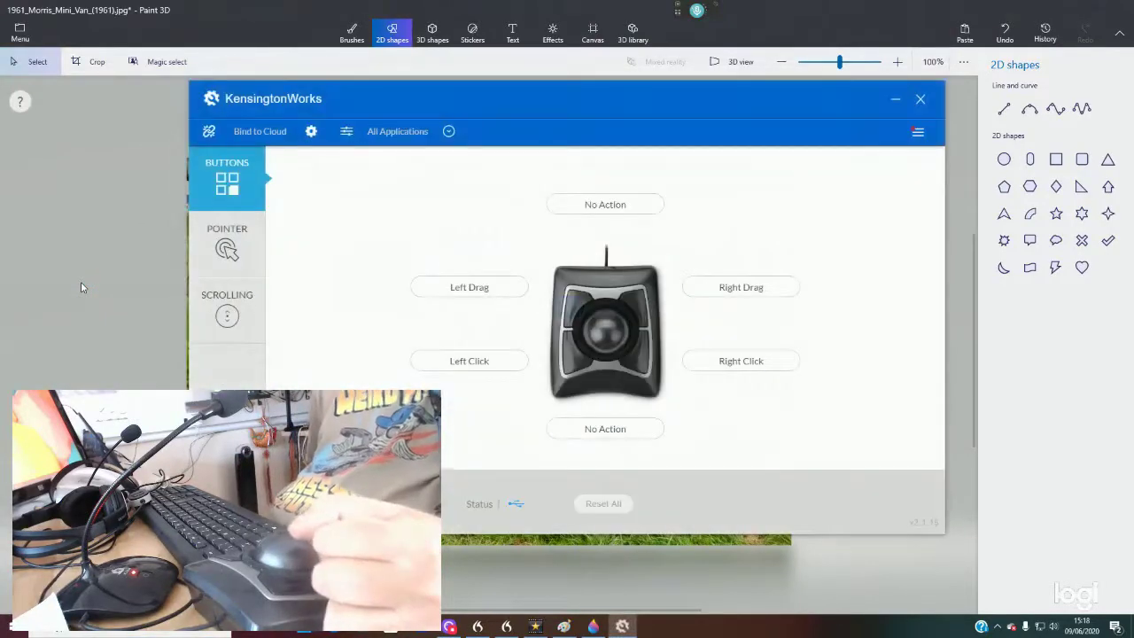
click(504, 319)
right_click(761, 303)
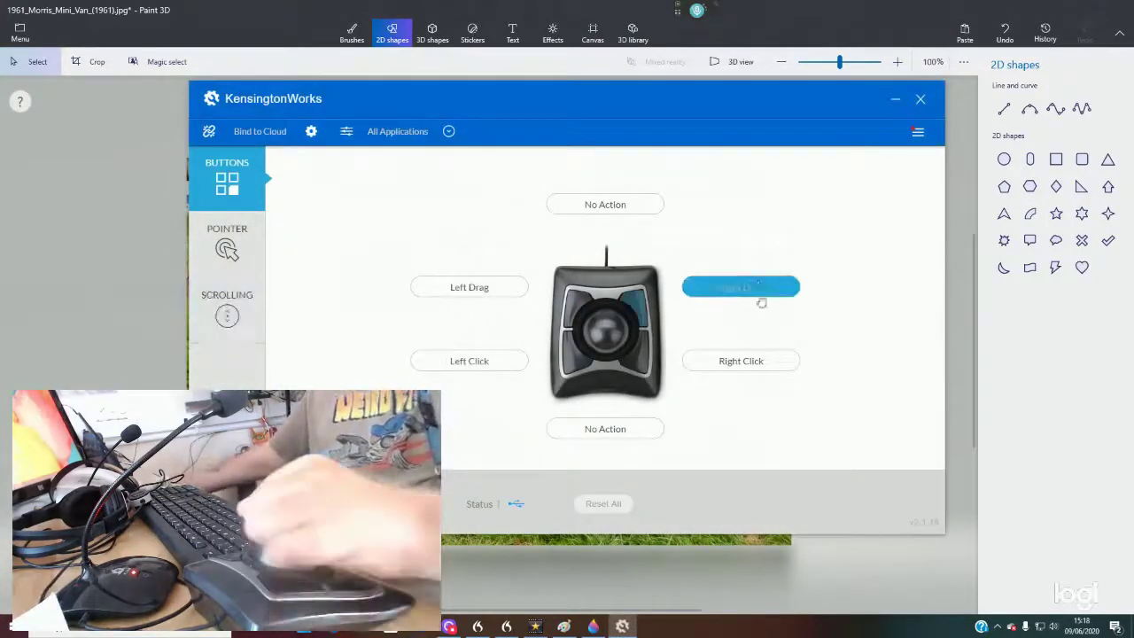
click(481, 322)
click(451, 296)
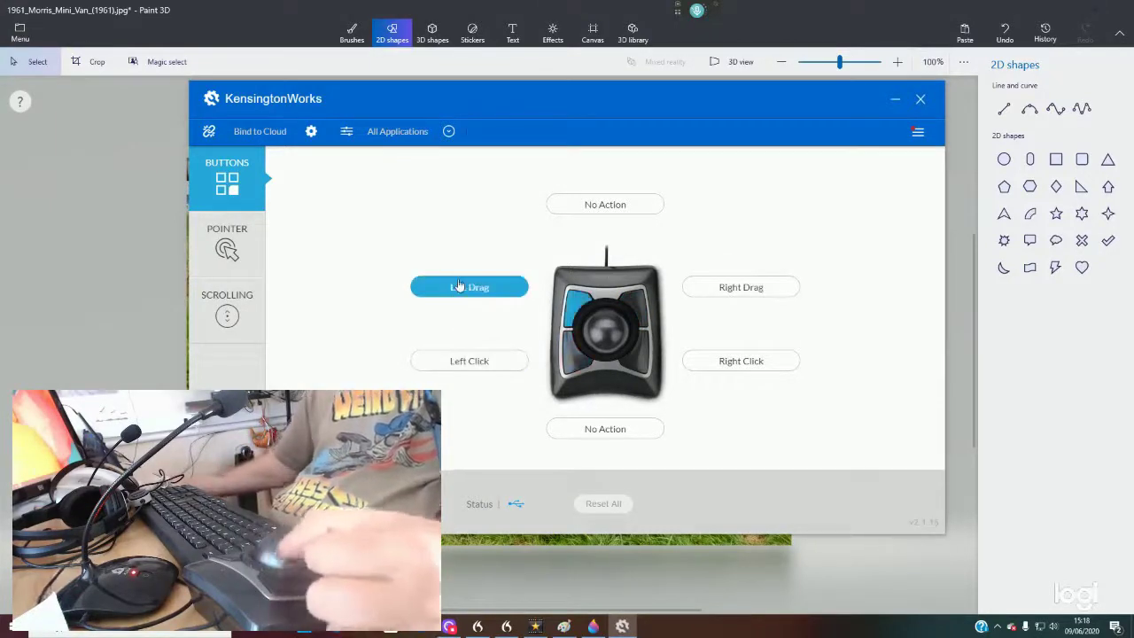
click(455, 286)
right_click(755, 286)
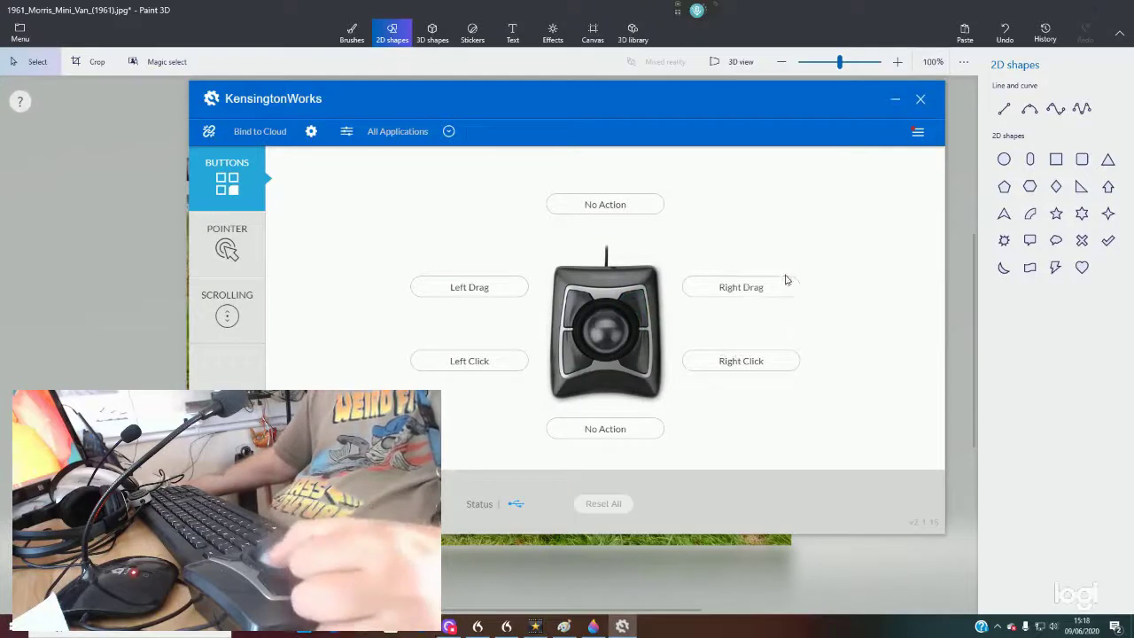
right_click(785, 286)
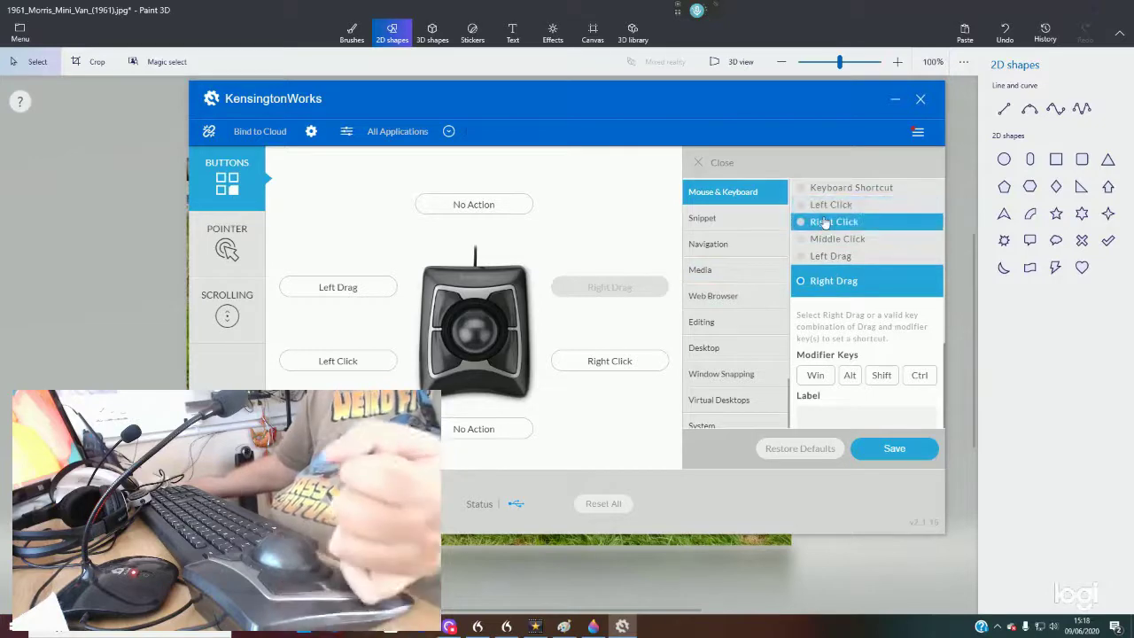
click(824, 223)
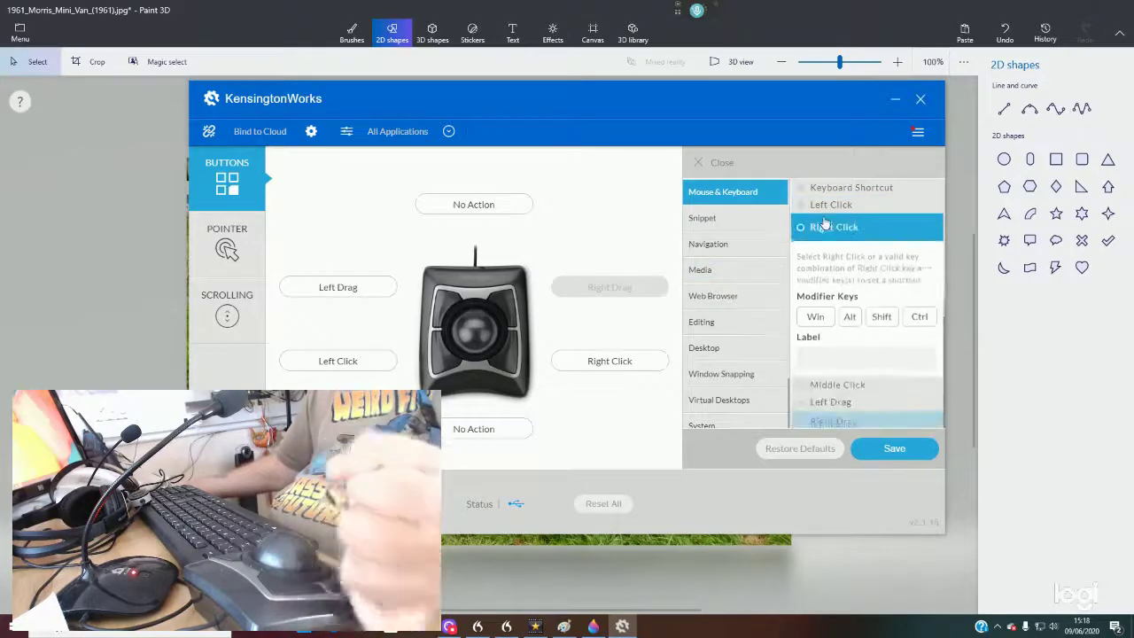
click(894, 449)
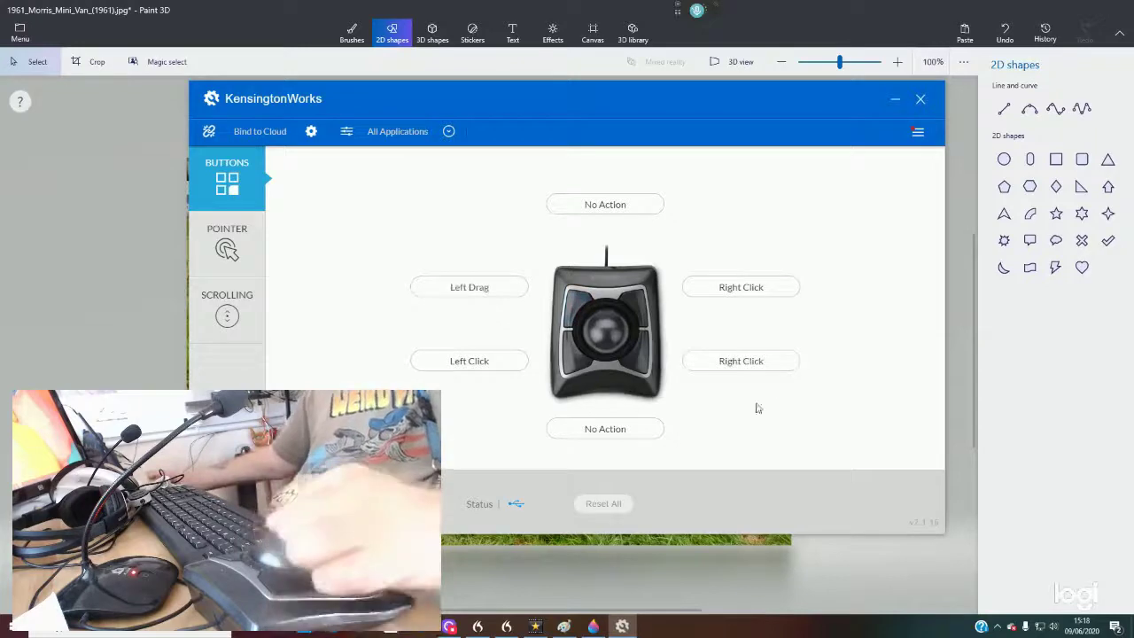
Clear the desktop by closing KensingtonWorks and the untitled Paint window and minimising Paint 3D.
click(920, 99)
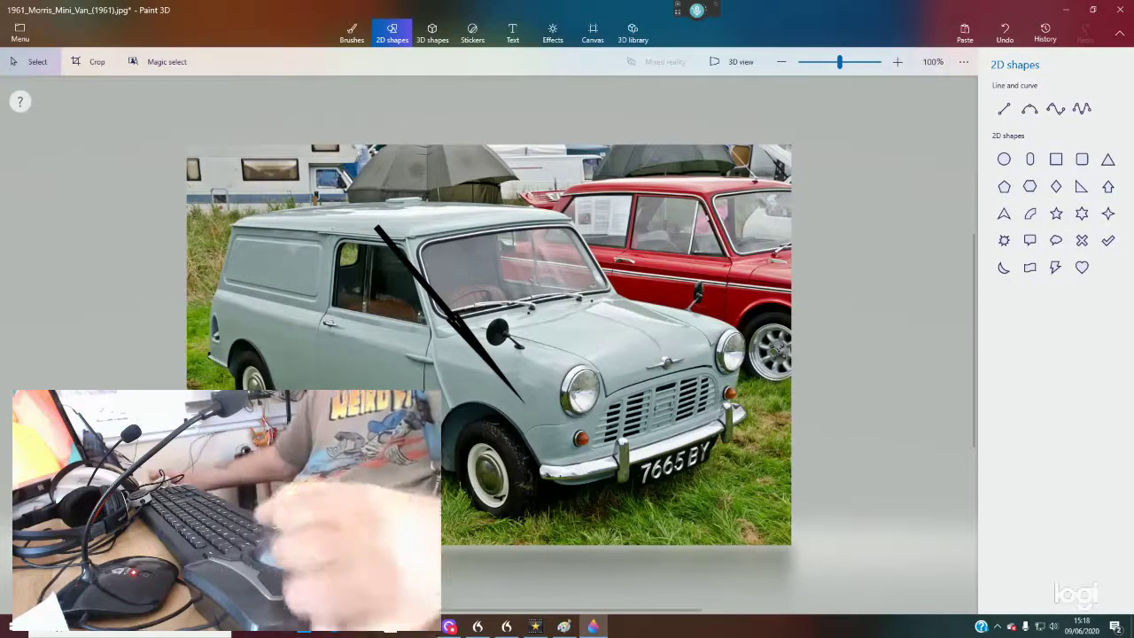
click(1072, 18)
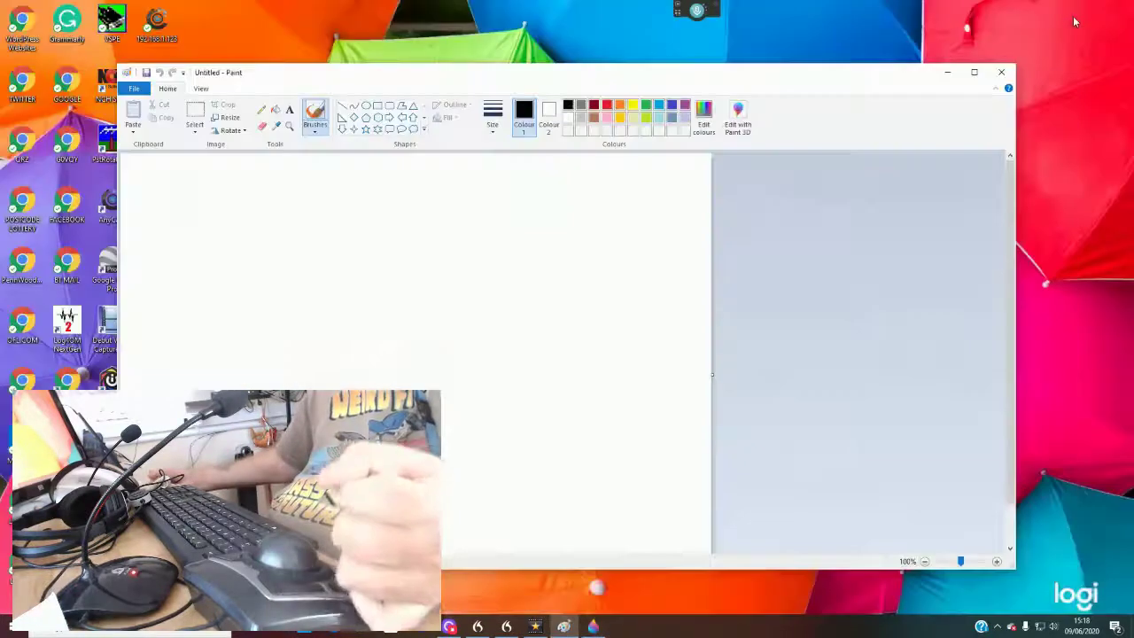
click(1003, 73)
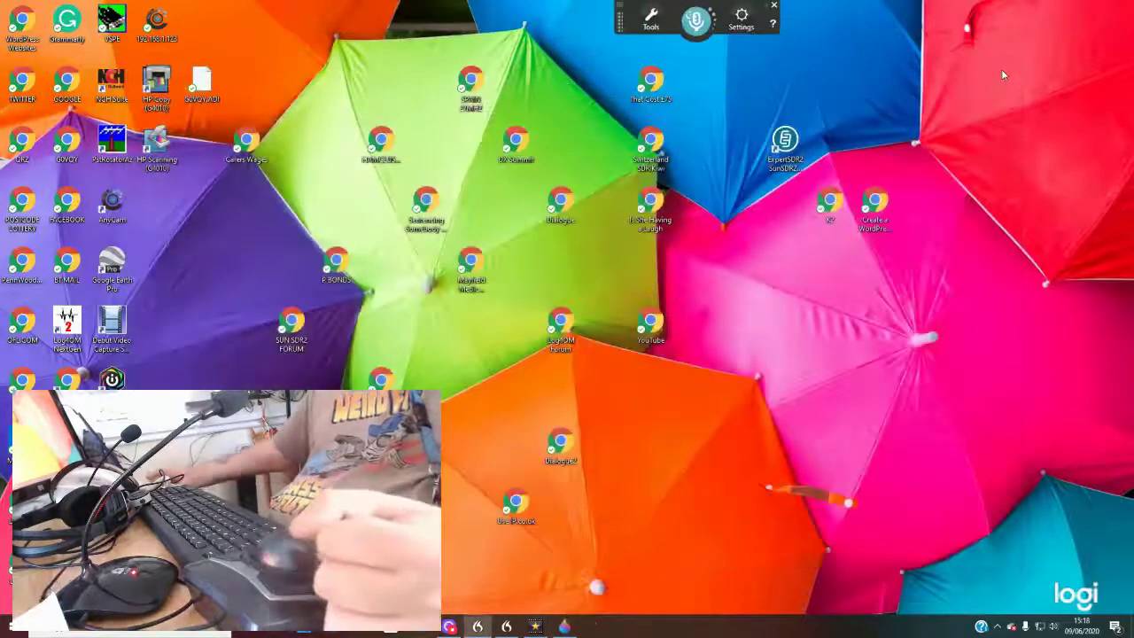